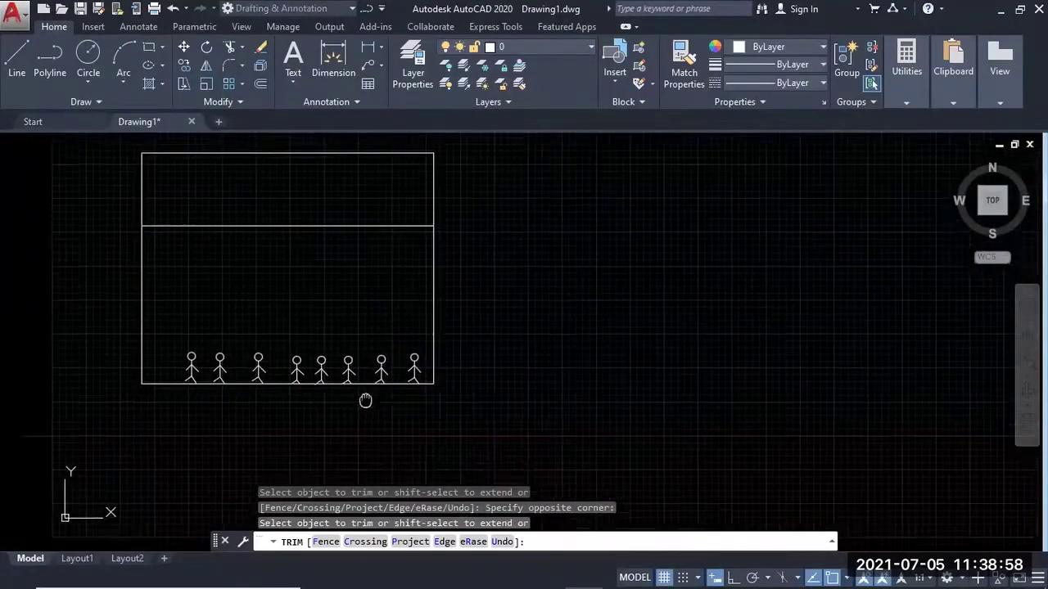
# Start an MTEXT box in the room's lower area and begin typing 'BY COOL…'
pyautogui.moveTo(363, 388); pyautogui.dragTo(273, 260, button='middle')
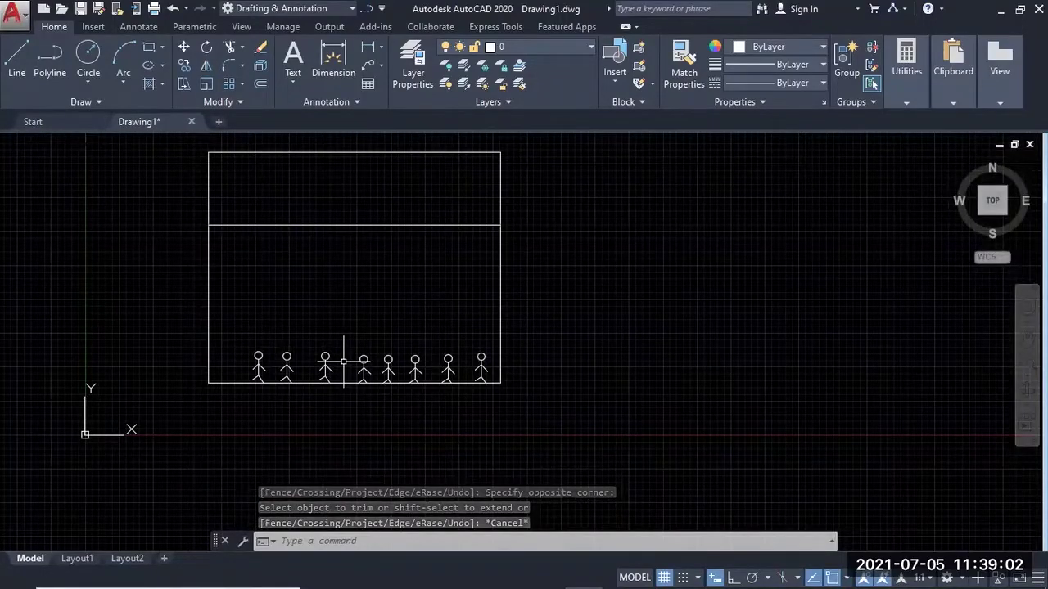
pyautogui.moveTo(311, 306); pyautogui.dragTo(320, 320, button='middle')
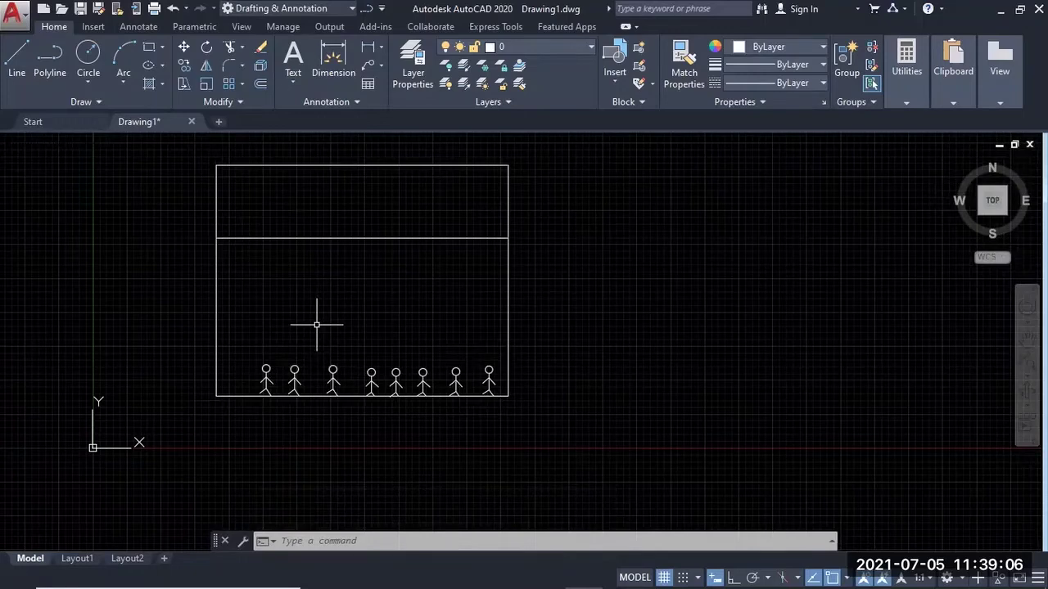
pyautogui.write('MTEXT')
pyautogui.press('Return')
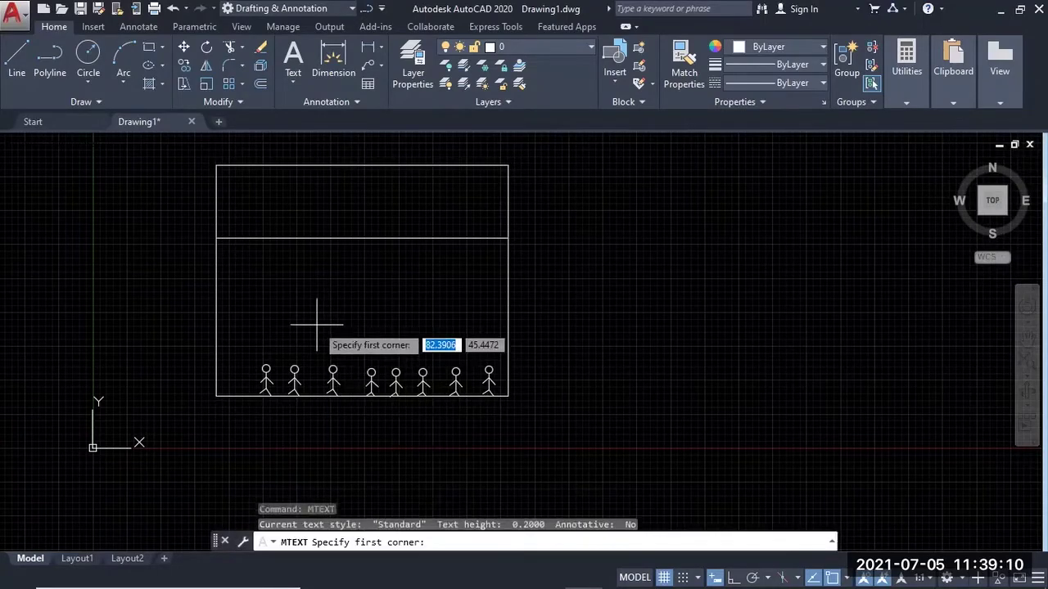
pyautogui.click(273, 263)
pyautogui.click(459, 281)
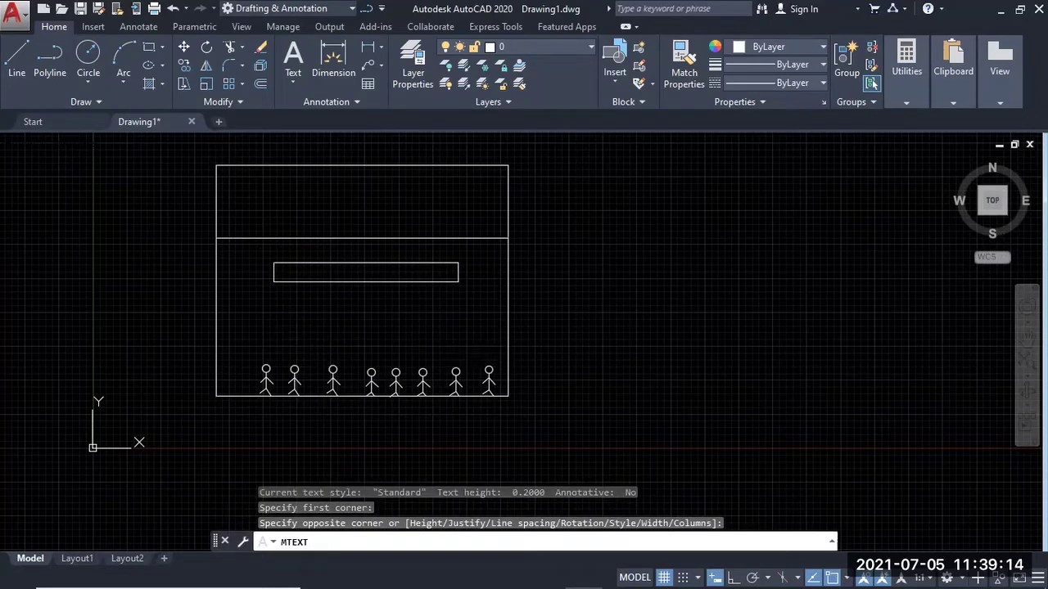
pyautogui.write('BY COOLING LOAD CAL  REQUIED COOLIND LOAD CAN BE OBTAIN')
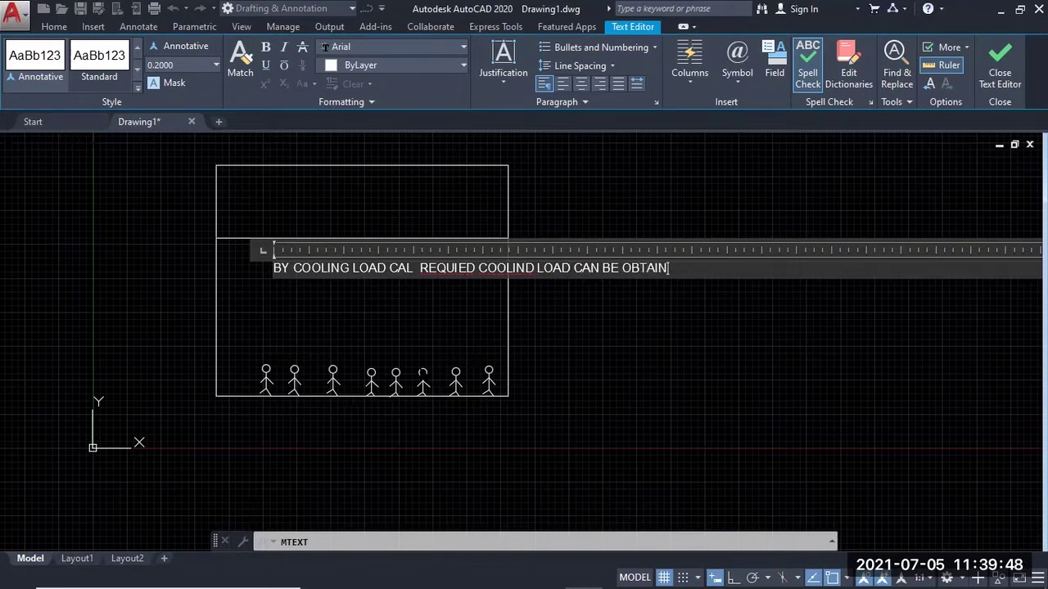
# Finish the cooling-load note and set its whole line to text height 1
pyautogui.click(486, 323)
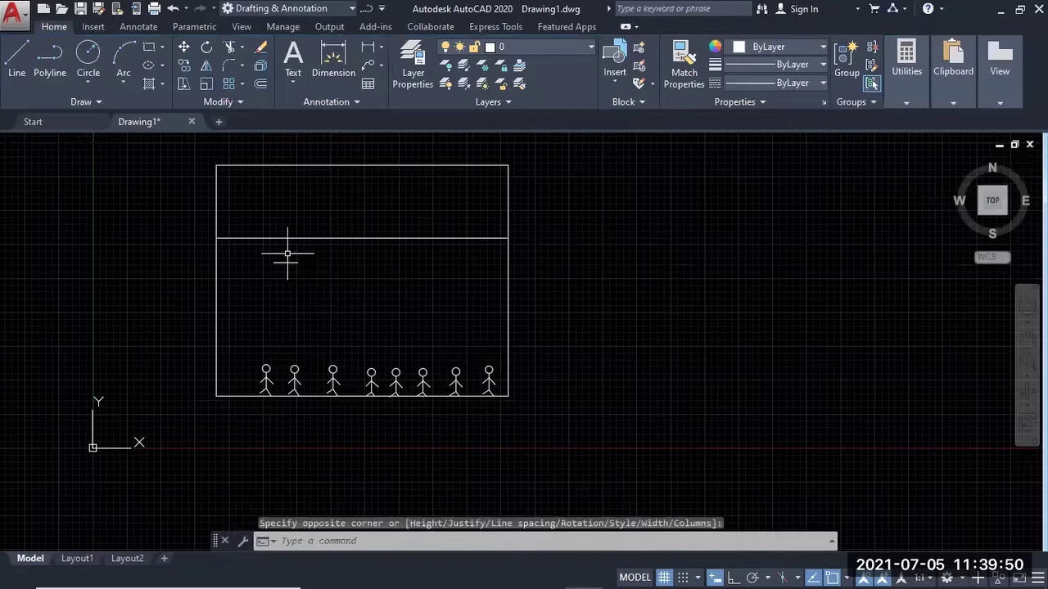
pyautogui.scroll(3, 286, 258)
pyautogui.click(278, 277)
pyautogui.doubleClick(747, 286)
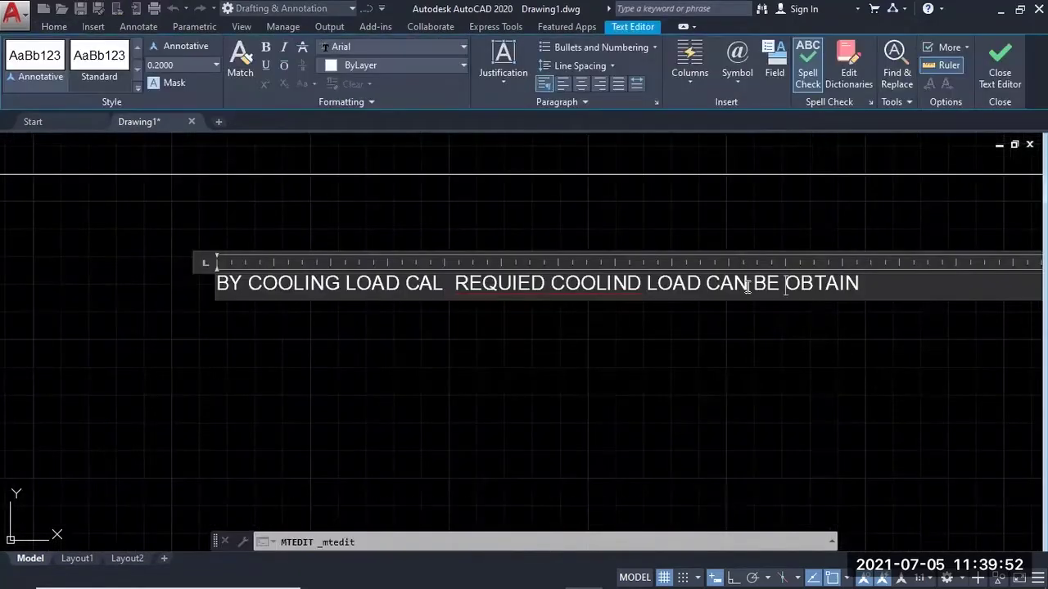
pyautogui.moveTo(883, 293); pyautogui.dragTo(178, 270)
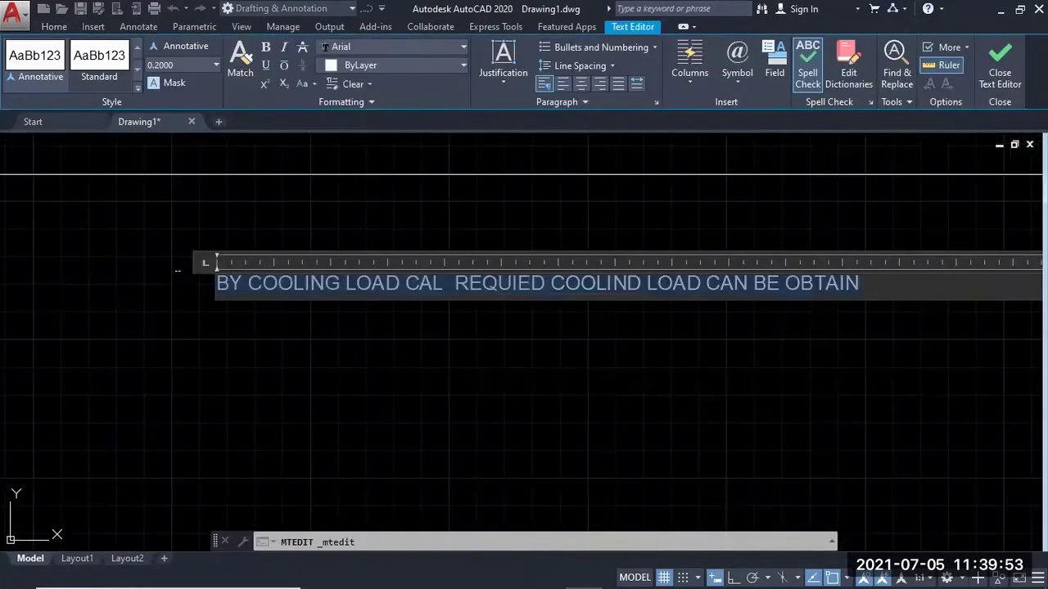
pyautogui.click(185, 65)
pyautogui.write('1')
pyautogui.press('Return')
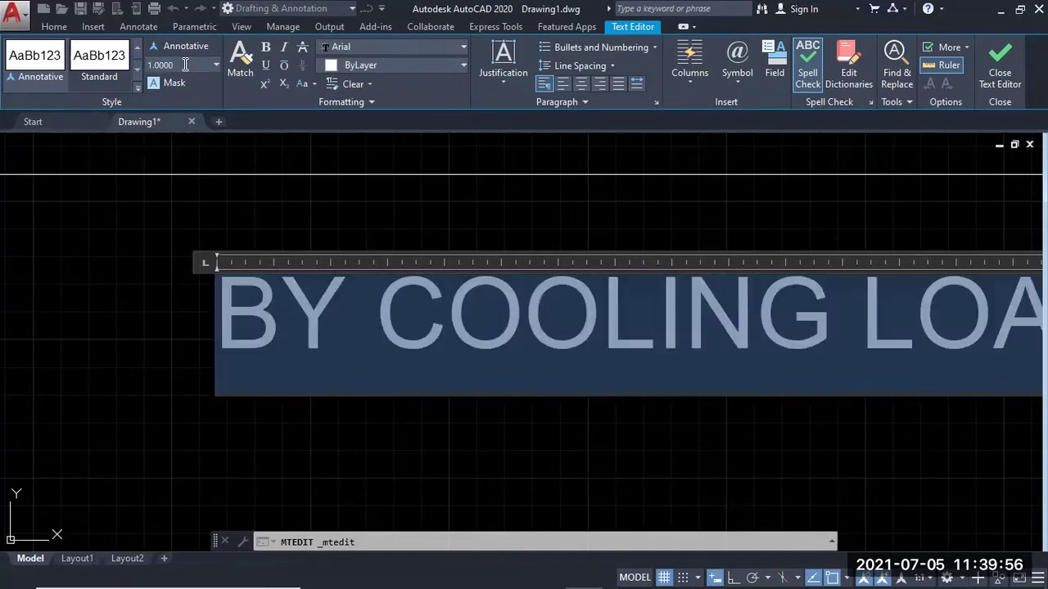
pyautogui.click(141, 315)
# Bring the whole room back into view and select the cooling-load note
pyautogui.scroll(-6, 169, 322)
pyautogui.moveTo(219, 321); pyautogui.dragTo(468, 264, button='middle')
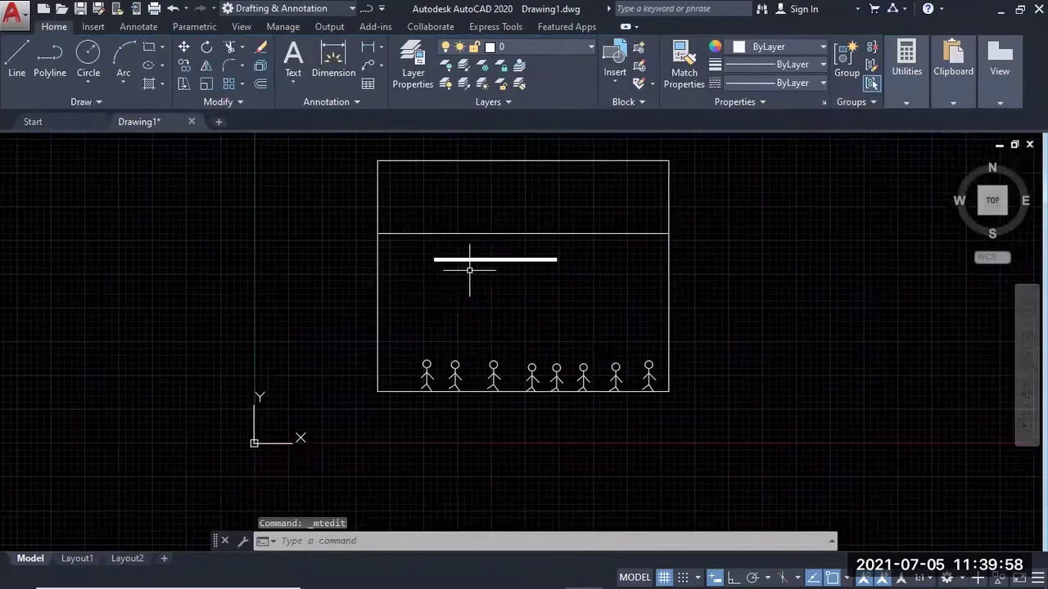
pyautogui.click(471, 260)
pyautogui.scroll(6, 472, 260)
pyautogui.press('Escape')
pyautogui.press('Escape')
pyautogui.moveTo(380, 212)
pyautogui.mouseDown(button='middle')
pyautogui.moveTo(440, 340)
pyautogui.moveTo(456, 339)
pyautogui.moveTo(409, 335)
pyautogui.mouseUp(button='middle')
pyautogui.scroll(-5, 439, 340)
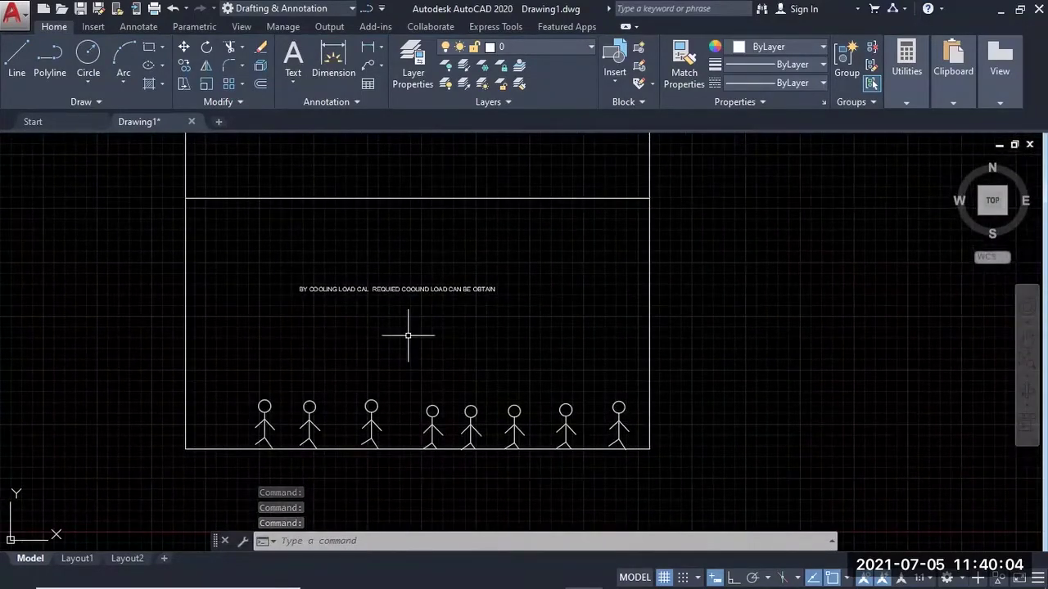
pyautogui.scroll(2, 303, 320)
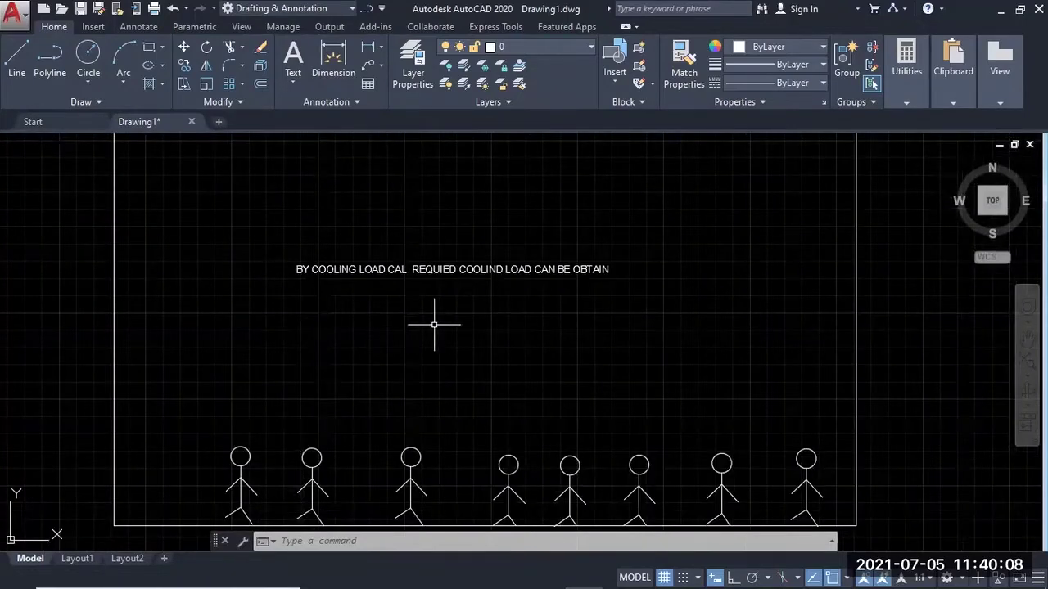
pyautogui.scroll(-3, 434, 325)
pyautogui.scroll(1, 393, 251)
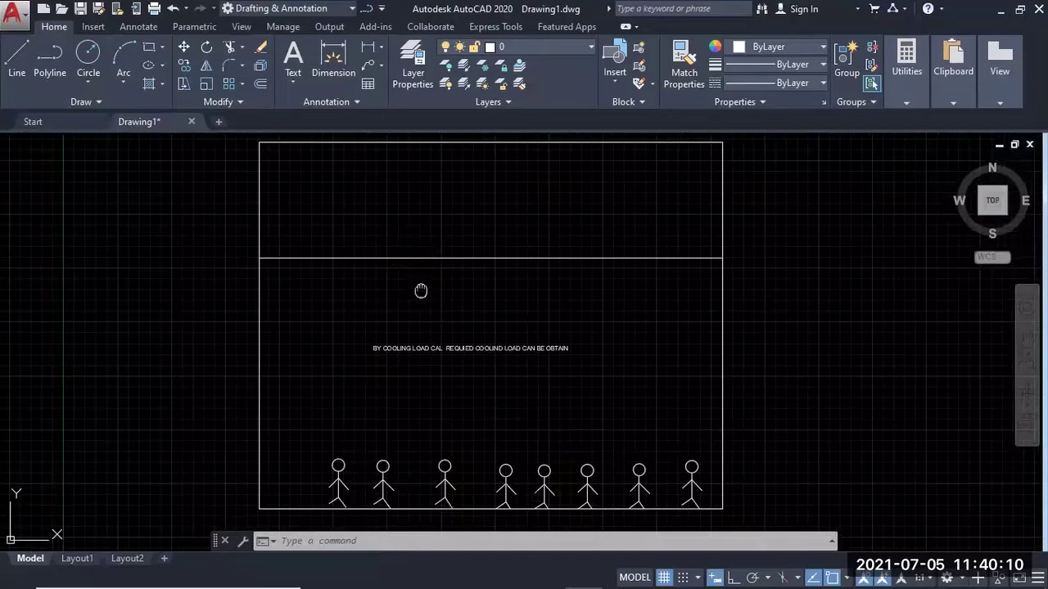
pyautogui.moveTo(420, 292); pyautogui.dragTo(356, 318, button='middle')
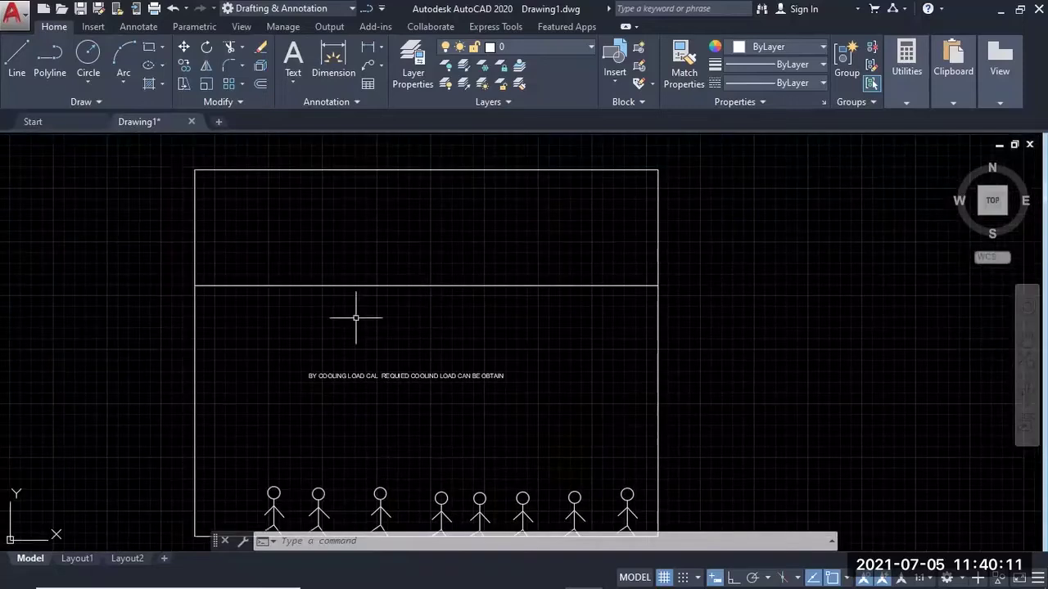
pyautogui.click(387, 375)
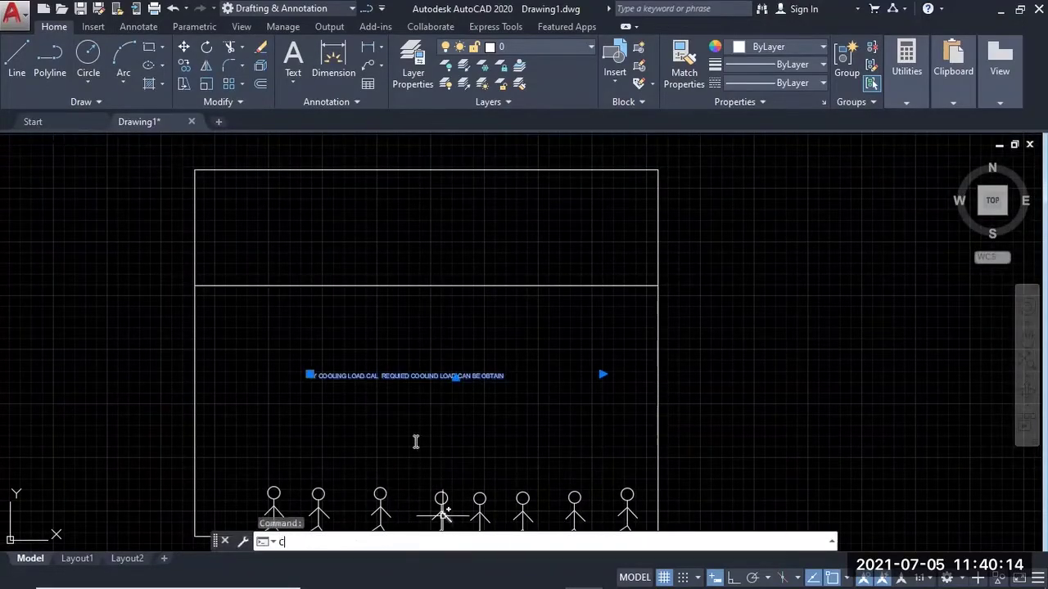
# Cancel the accidental circle and clear the note selection
pyautogui.press('Return')
pyautogui.click(310, 376)
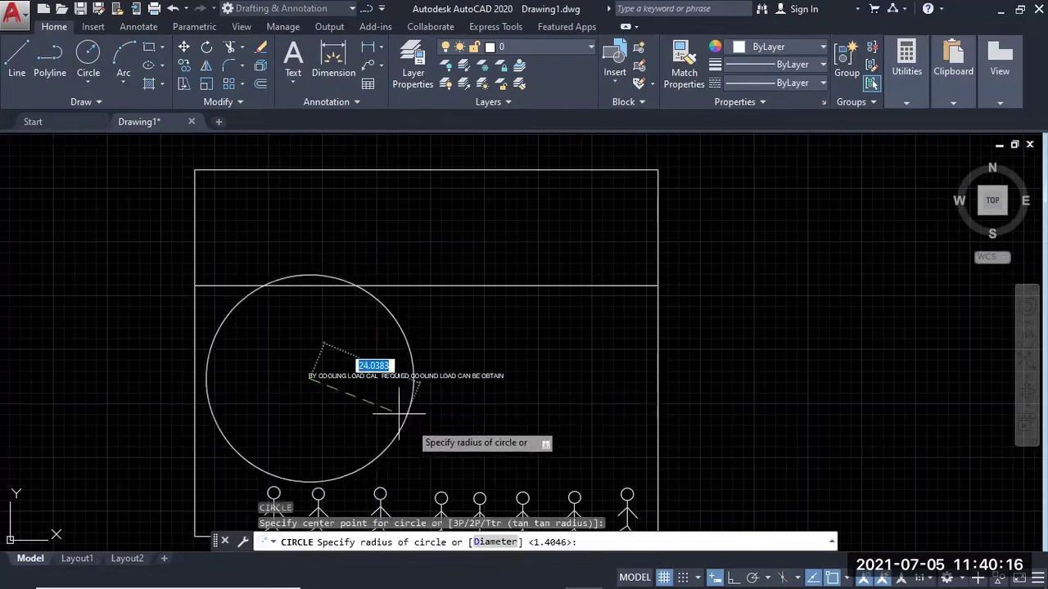
pyautogui.press('Escape')
pyautogui.click(426, 402)
pyautogui.click(459, 428)
pyautogui.write('v')
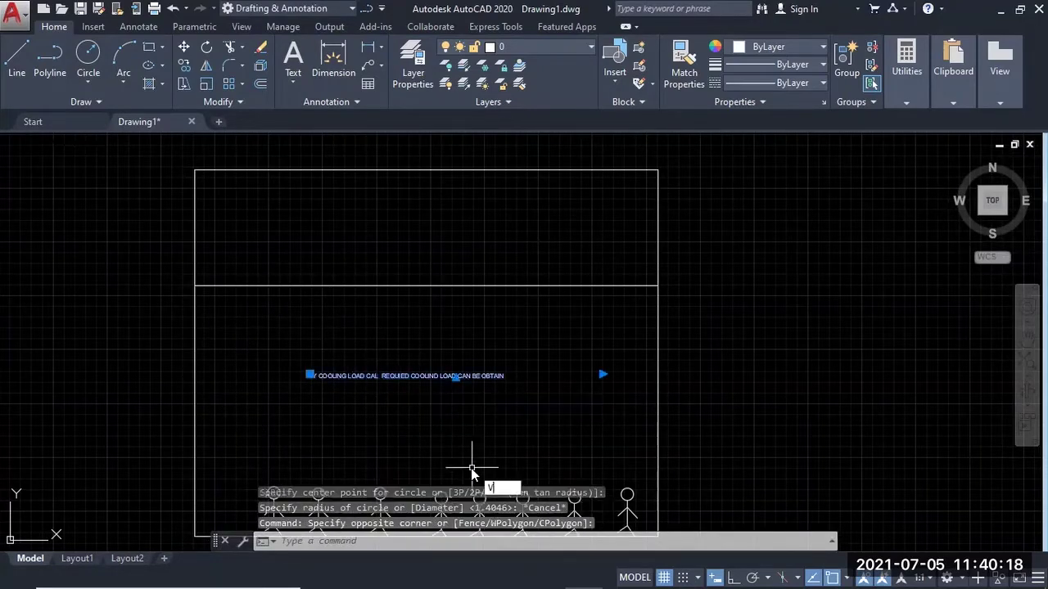
pyautogui.press('Escape')
# Reselect the note after a mistyped command and cancel another stray circle
pyautogui.write('c0')
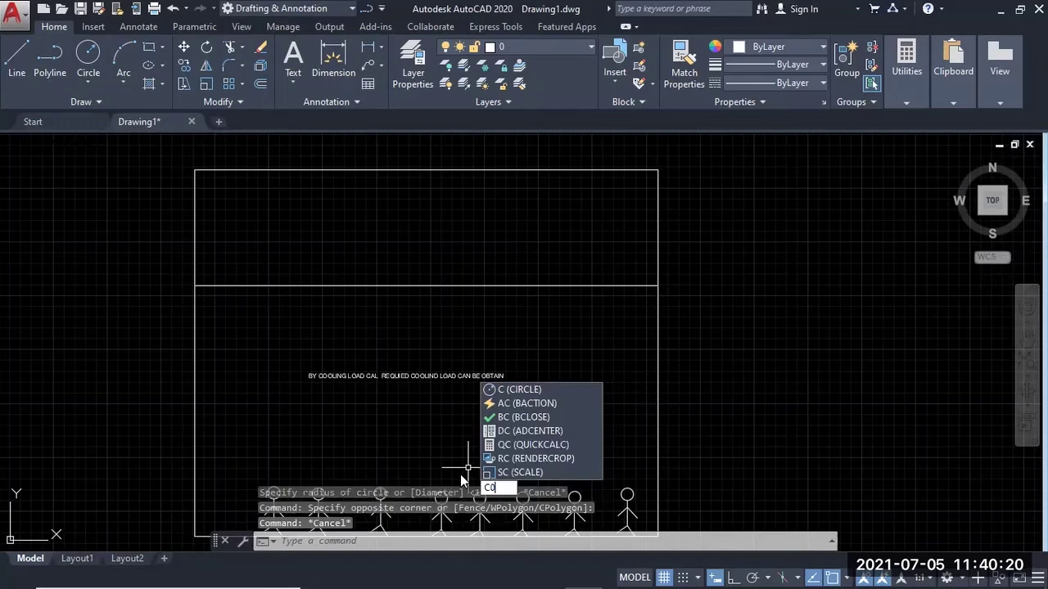
pyautogui.press('Return')
pyautogui.click(503, 399)
pyautogui.click(304, 351)
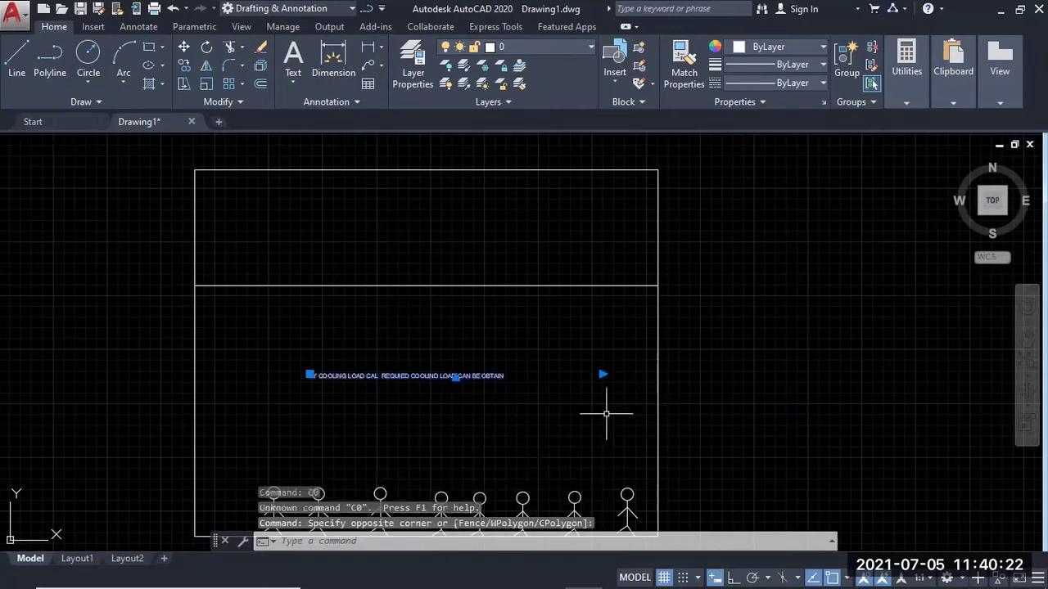
pyautogui.write('c')
pyautogui.press('Return')
pyautogui.click(603, 374)
pyautogui.press('Escape')
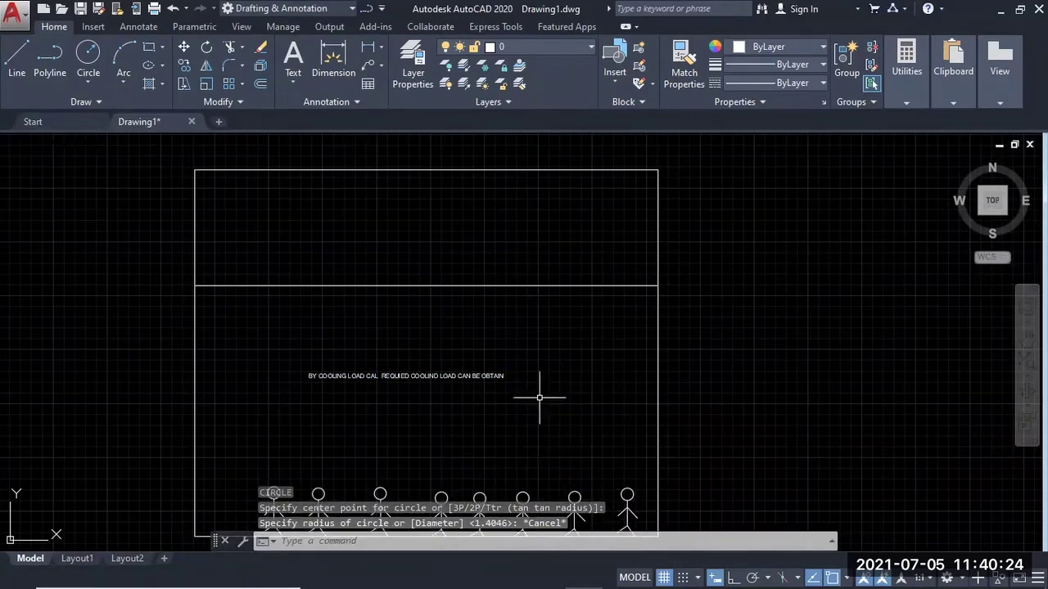
# Copy the cooling-load note with CO to a spot just below the original
pyautogui.moveTo(380, 399); pyautogui.dragTo(650, 339, button='middle')
pyautogui.click(693, 339)
pyautogui.click(594, 278)
pyautogui.write('co')
pyautogui.press('Return')
pyautogui.click(647, 315)
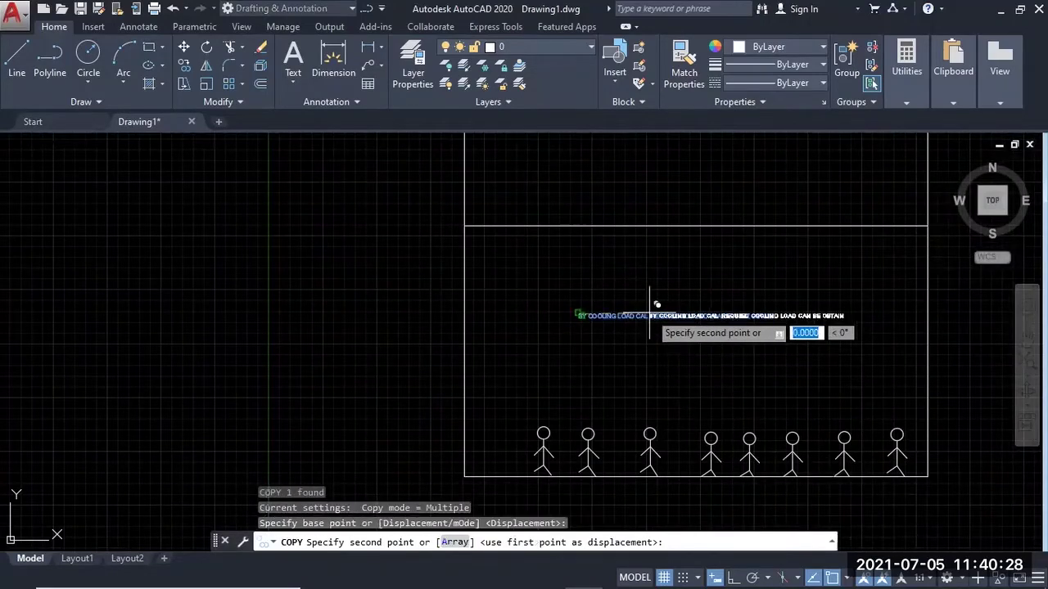
pyautogui.click(587, 370)
pyautogui.press('Escape')
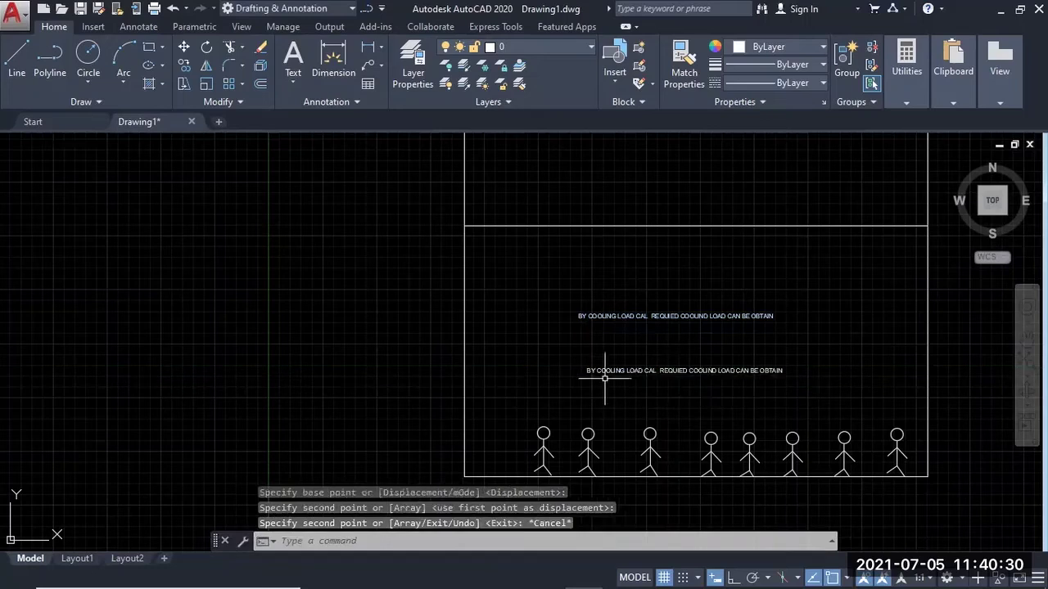
pyautogui.press('Escape')
pyautogui.click(605, 376)
# Replace the copied note's contents with '.5 TON'
pyautogui.doubleClick(720, 371)
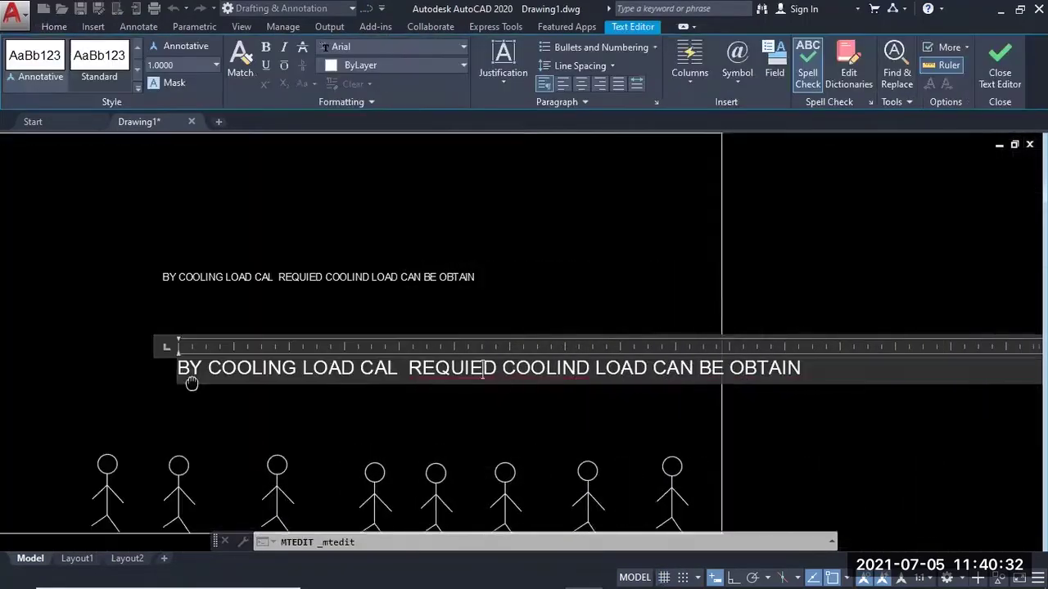
pyautogui.hotkey('ctrl', 'a')
pyautogui.press('Delete')
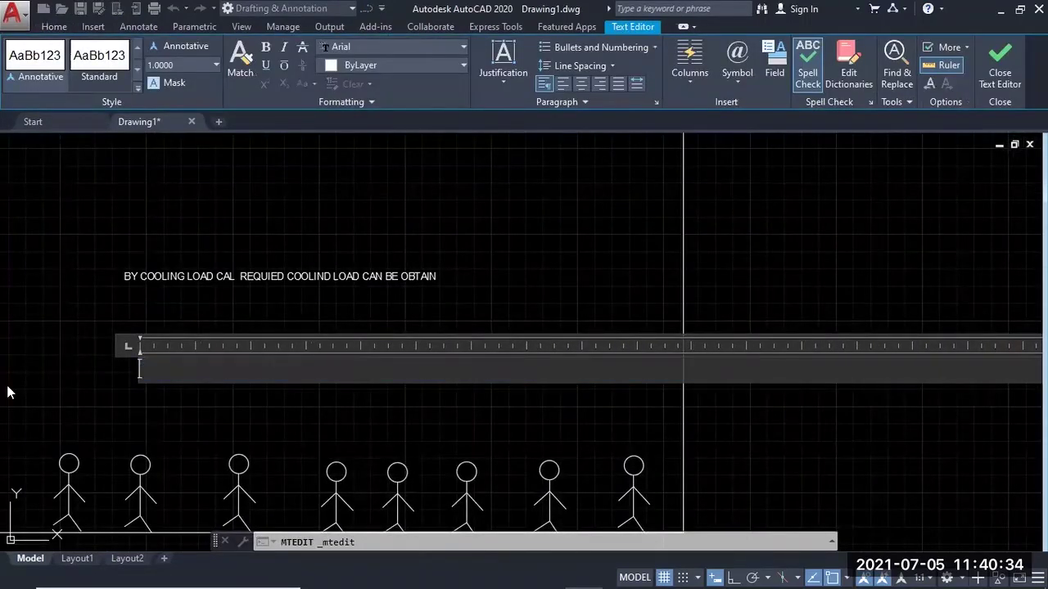
pyautogui.write('.5')
pyautogui.press('Return')
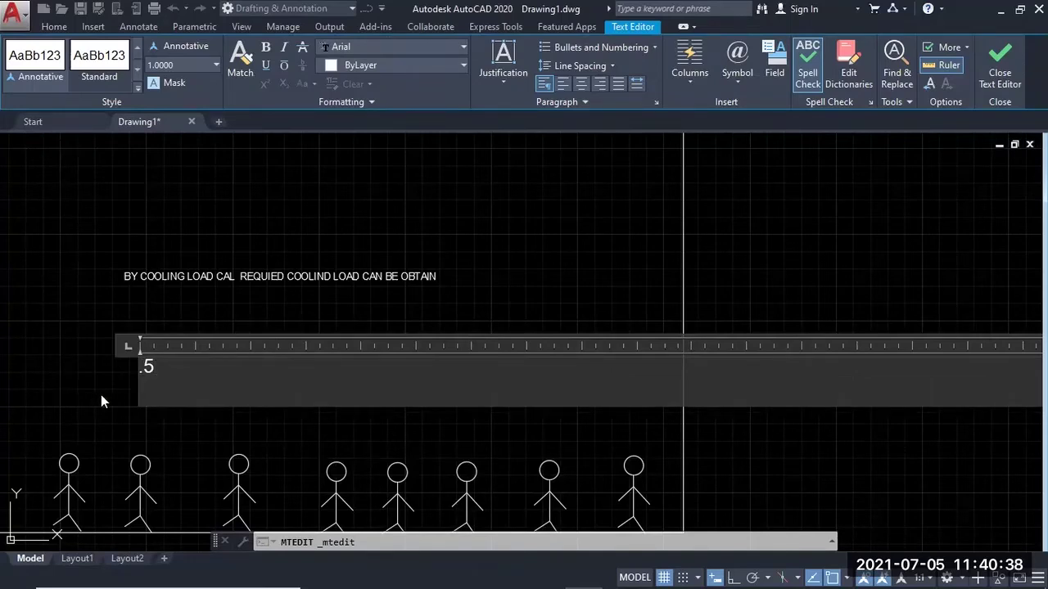
pyautogui.click(204, 313)
# Move the .5 TON label to a new spot below the cooling-load note
pyautogui.click(156, 362)
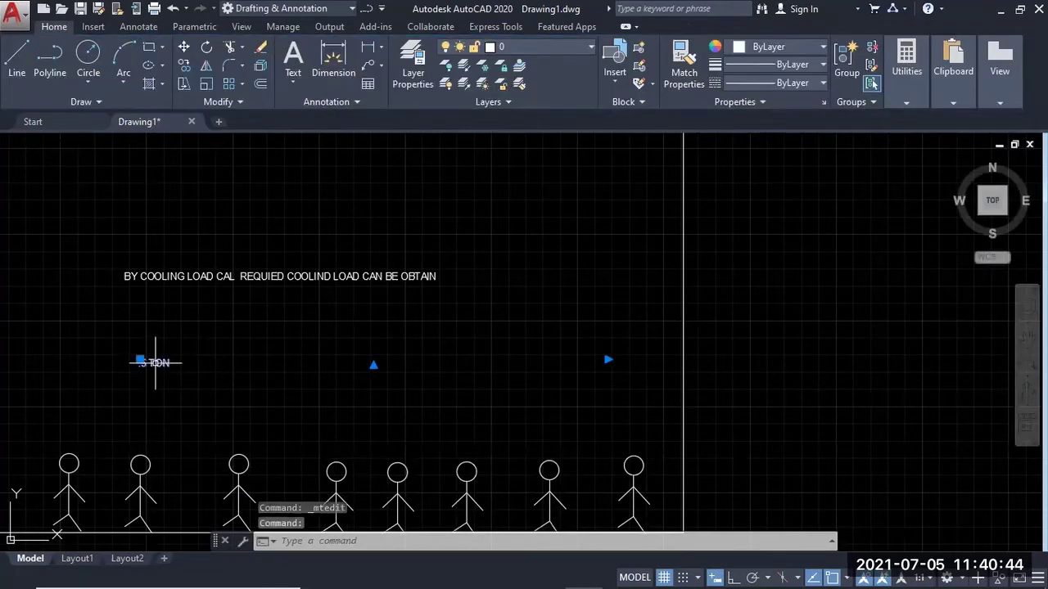
pyautogui.scroll(2, 155, 362)
pyautogui.click(156, 353)
pyautogui.click(231, 331)
pyautogui.press('Escape')
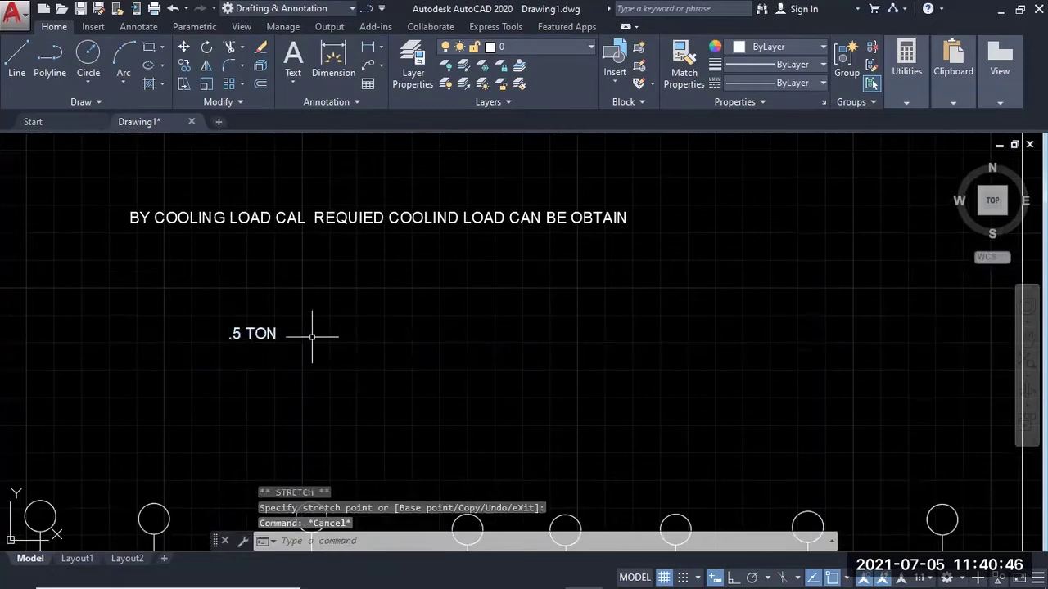
# Set the .5 TON label's text height to 2.5
pyautogui.click(256, 332)
pyautogui.doubleClick(254, 333)
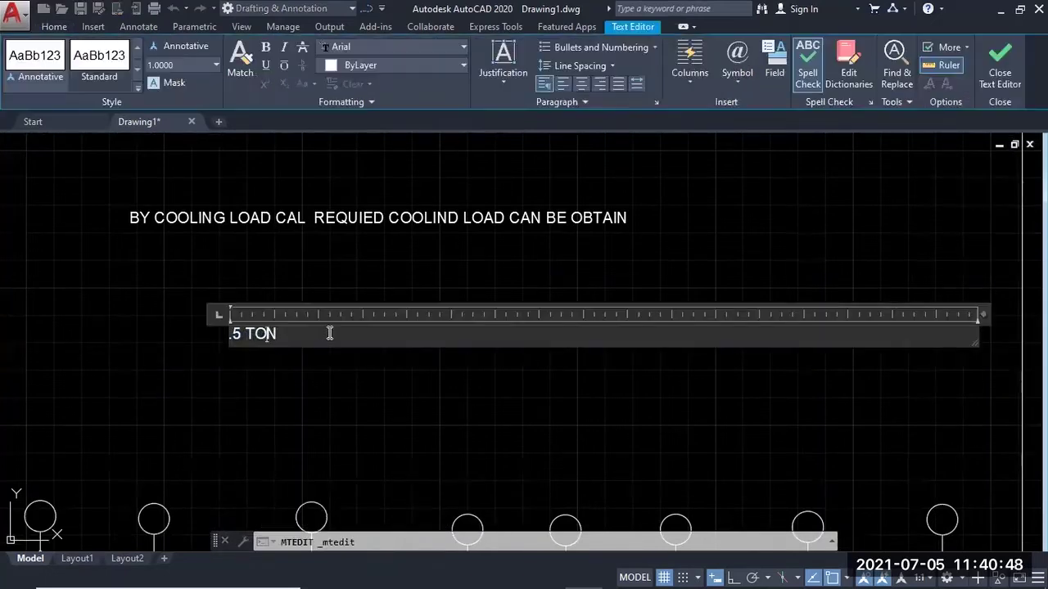
pyautogui.click(188, 65)
pyautogui.write('2.5')
pyautogui.press('Return')
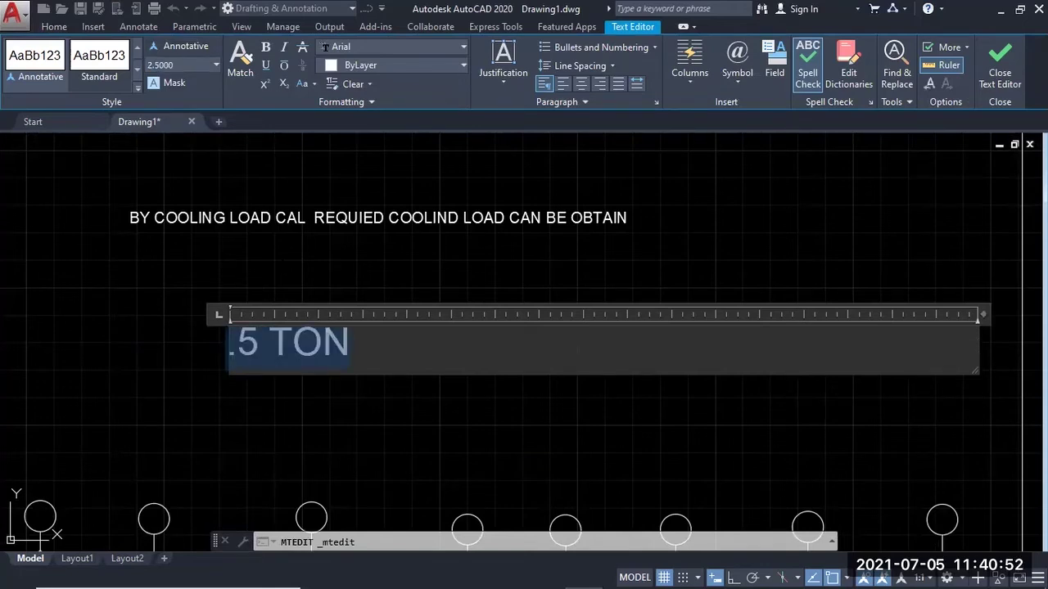
pyautogui.click(290, 261)
pyautogui.scroll(-3, 327, 262)
pyautogui.click(369, 239)
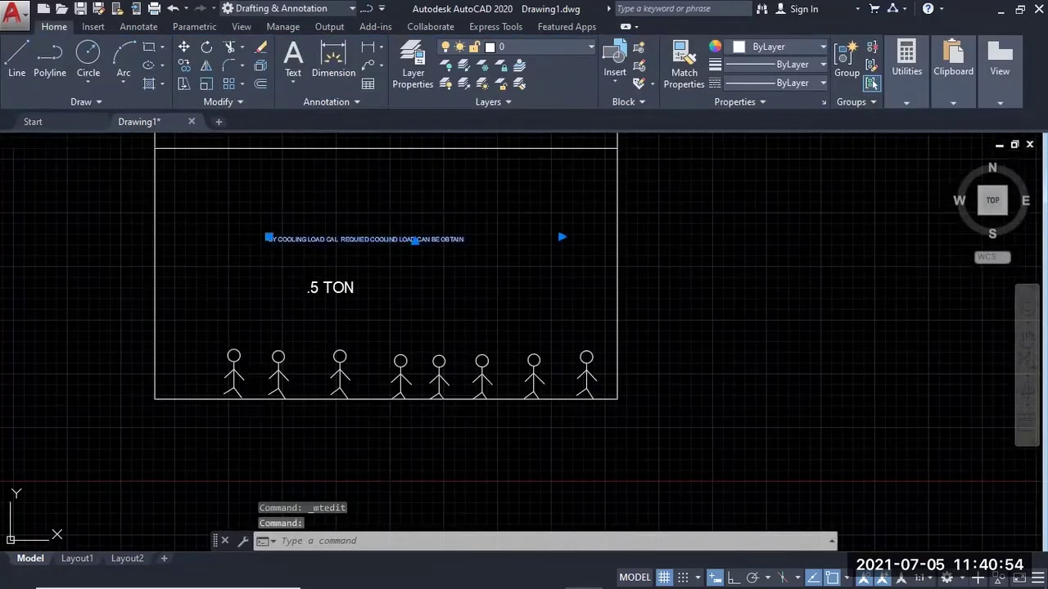
# Apply a 2.5 text height to the entire cooling-load note
pyautogui.doubleClick(484, 241)
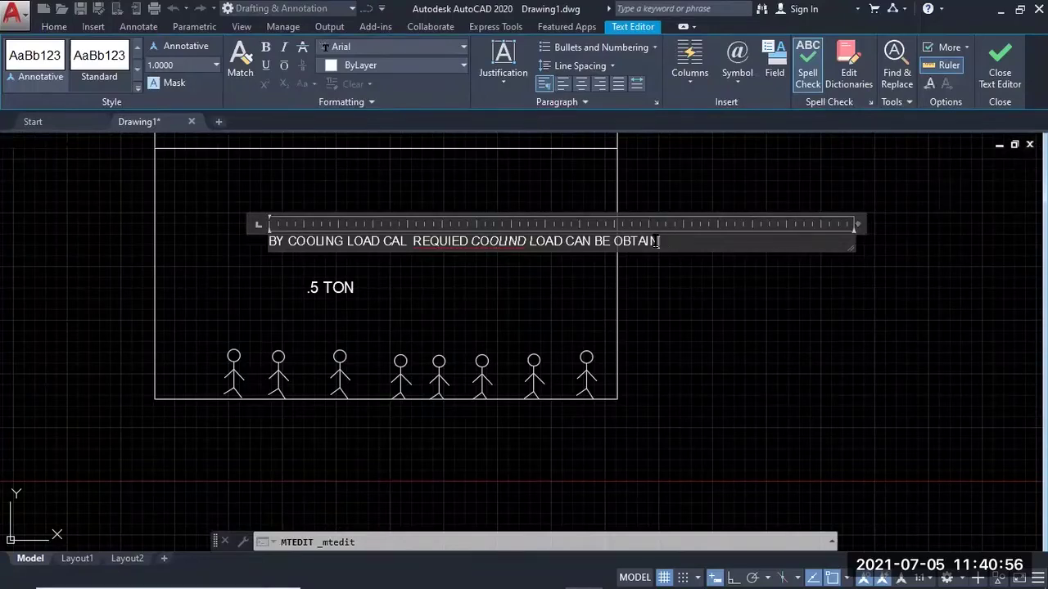
pyautogui.moveTo(659, 241); pyautogui.dragTo(304, 243)
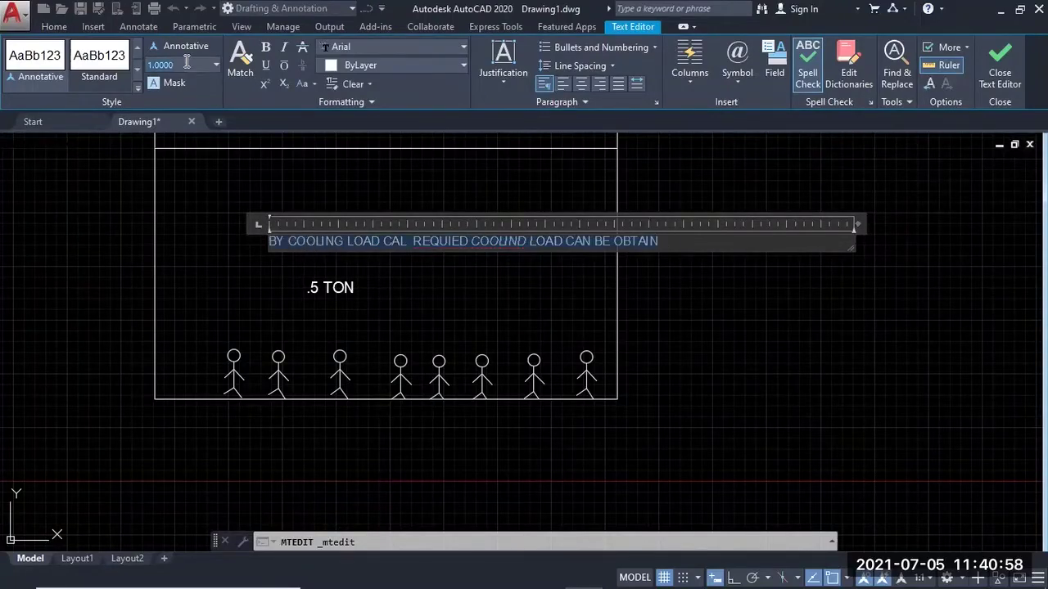
pyautogui.press('Return')
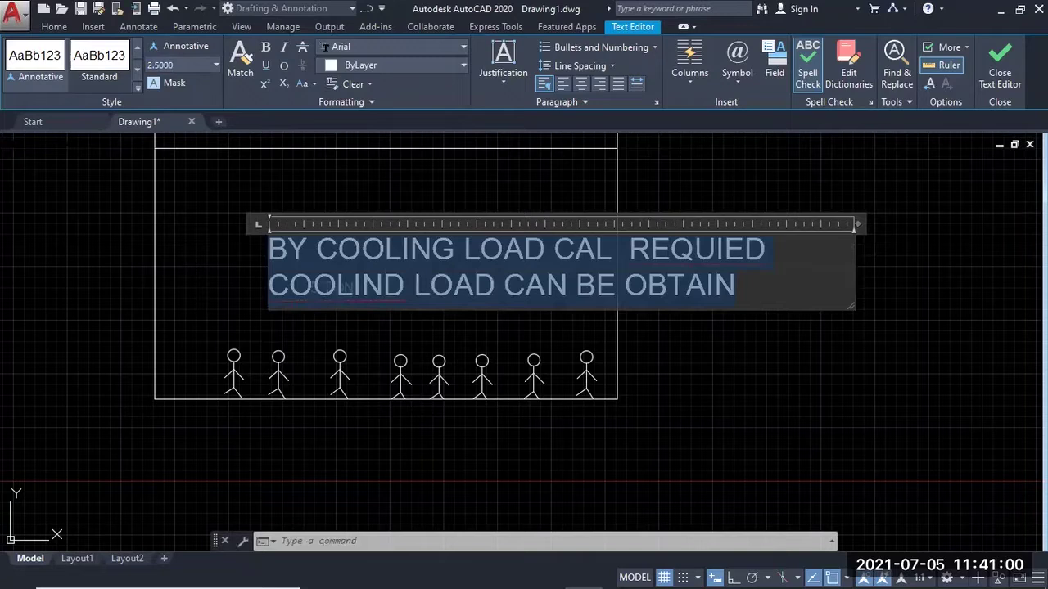
pyautogui.click(146, 282)
# Nudge the .5 TON label right so it sits centred beneath the note
pyautogui.scroll(-2, 352, 327)
pyautogui.moveTo(361, 282); pyautogui.dragTo(377, 326, button='middle')
pyautogui.scroll(2, 377, 326)
pyautogui.click(377, 326)
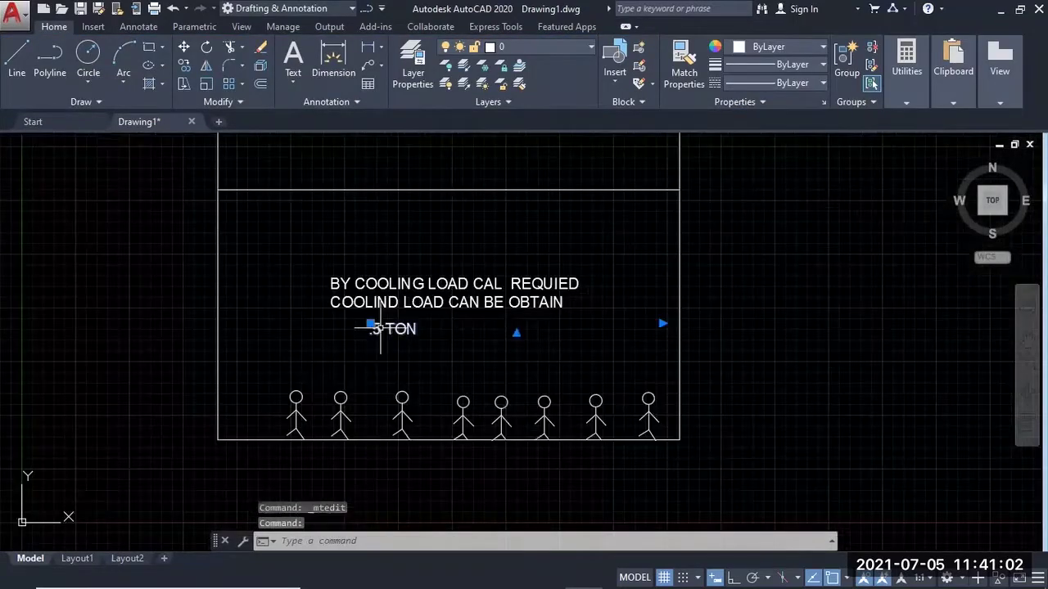
pyautogui.click(404, 324)
pyautogui.press('Escape')
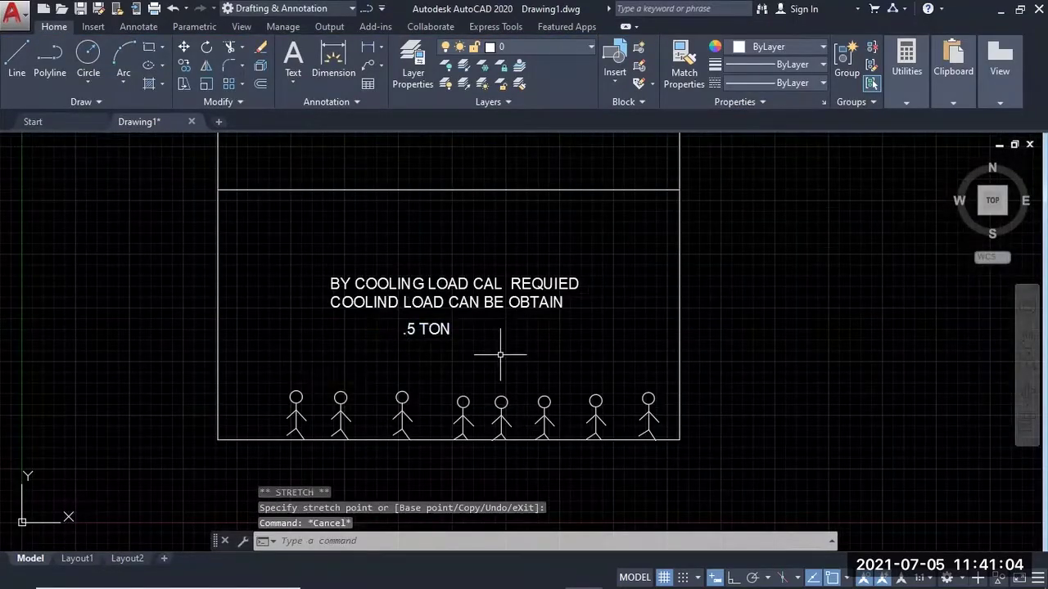
pyautogui.scroll(-3, 482, 353)
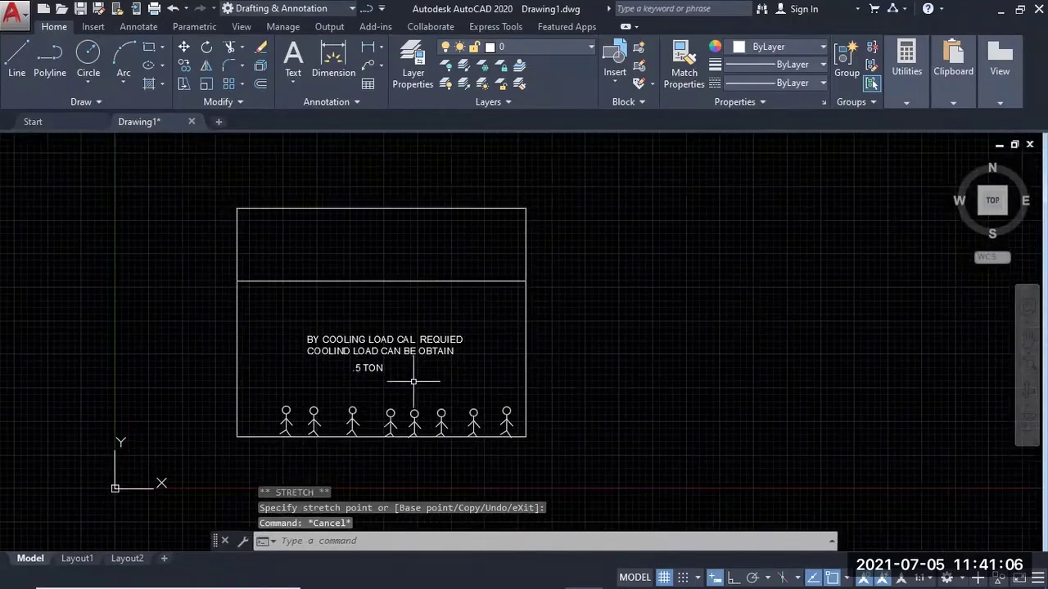
pyautogui.moveTo(412, 381); pyautogui.dragTo(402, 391, button='middle')
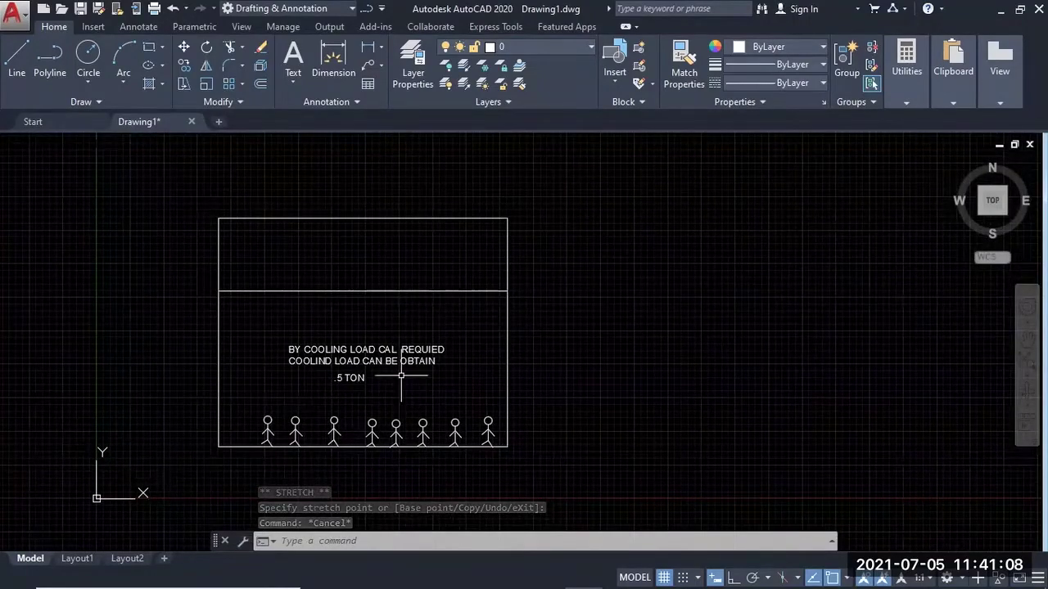
pyautogui.scroll(2, 318, 329)
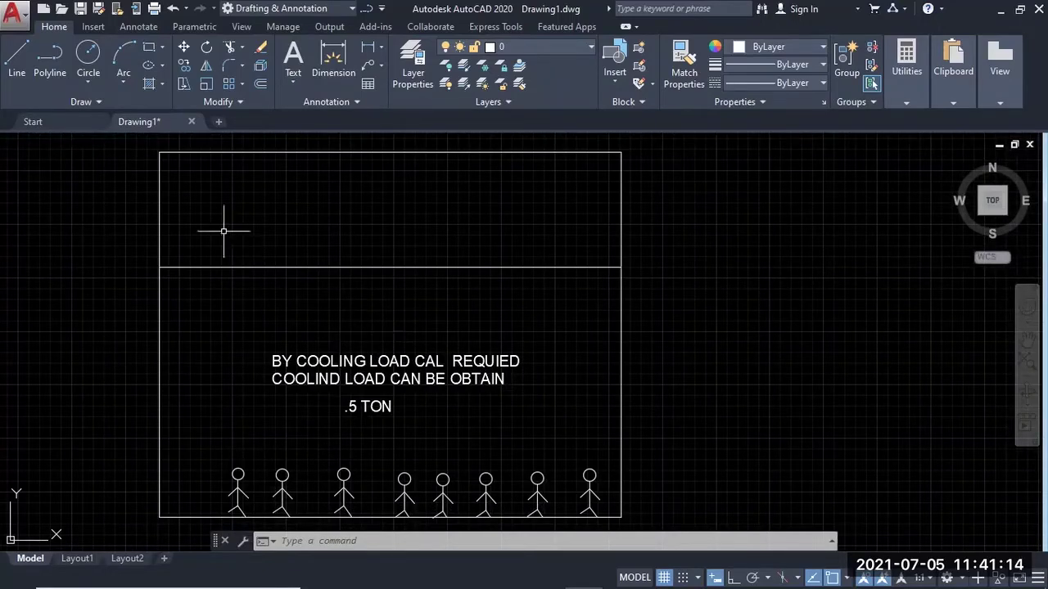
# Draw a horizontal line from the upper room's left wall partway across the room
pyautogui.press('Return')
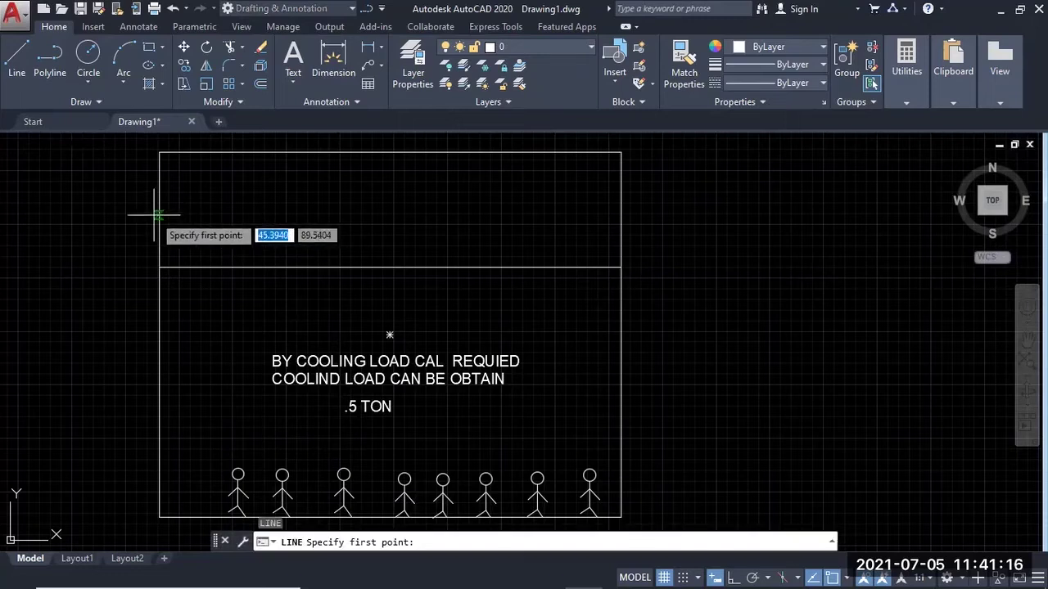
pyautogui.click(159, 215)
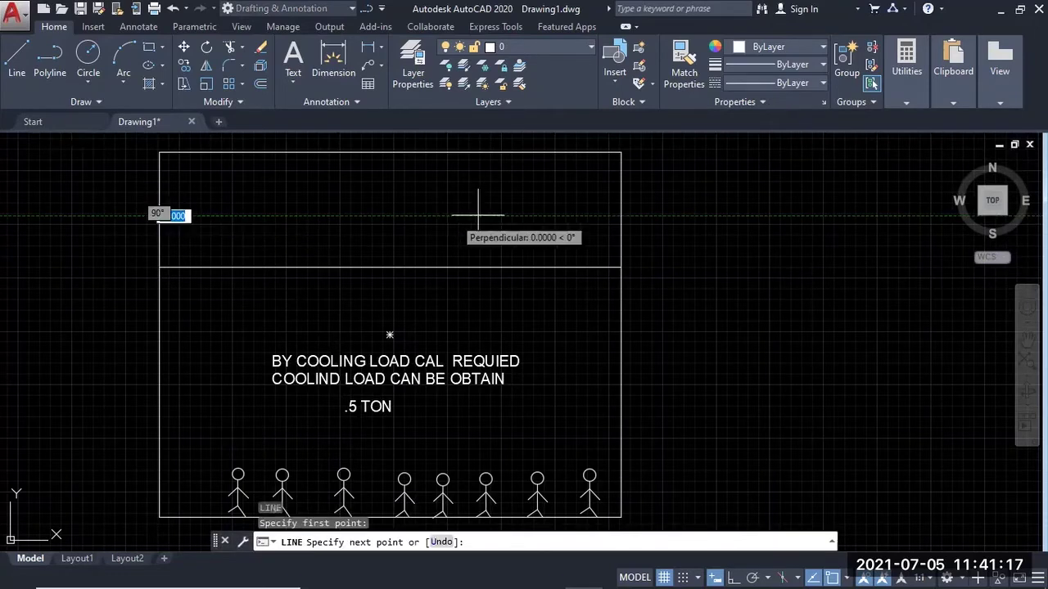
pyautogui.click(524, 215)
pyautogui.click(524, 216)
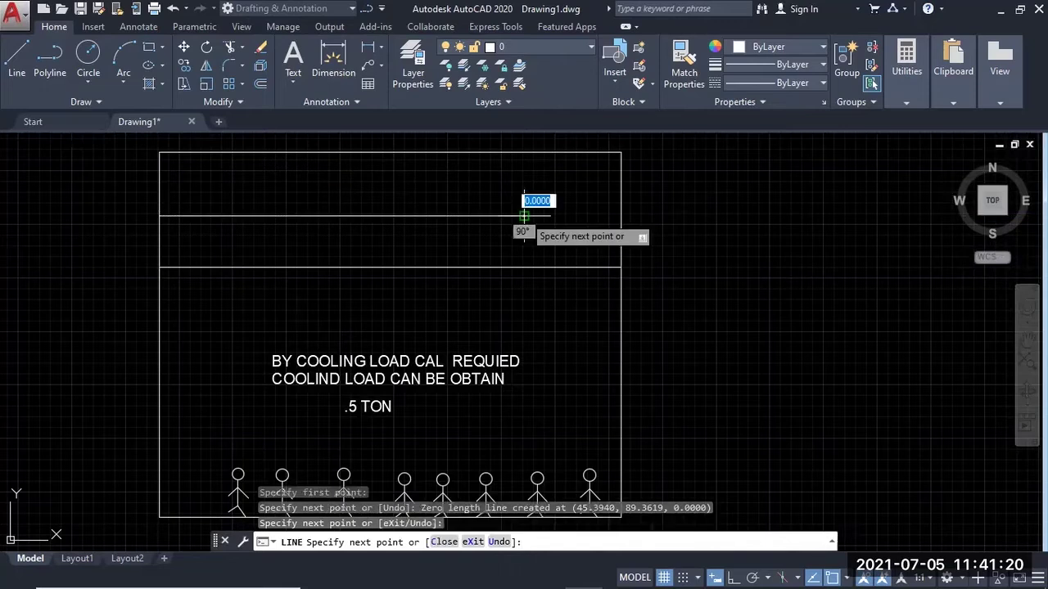
pyautogui.press('Escape')
# Select the new line and start an offset with a distance of about 10 units
pyautogui.click(424, 250)
pyautogui.click(355, 164)
pyautogui.write('o')
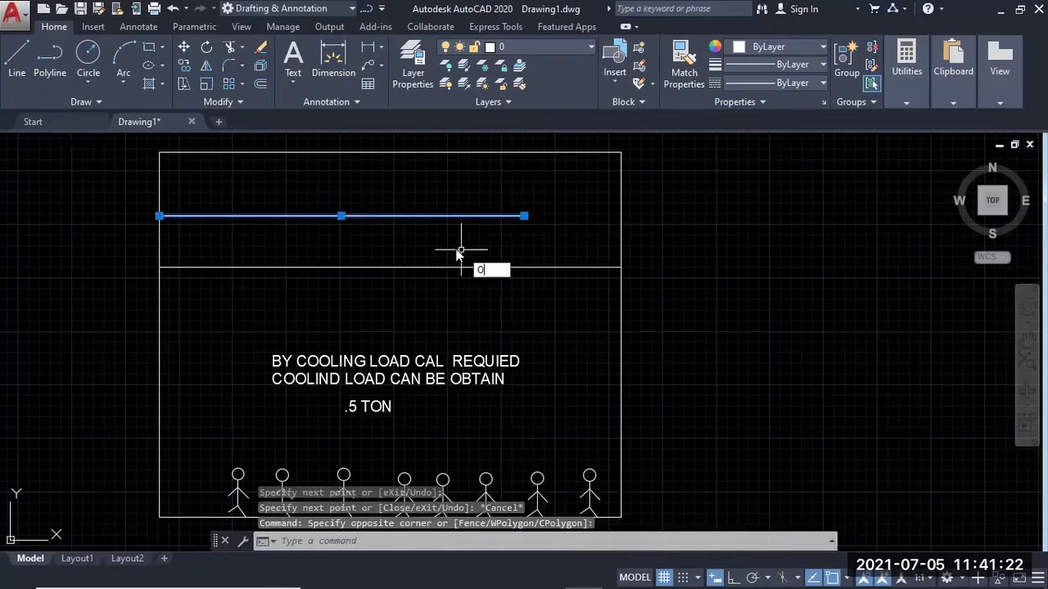
pyautogui.press('Return')
pyautogui.click(439, 246)
pyautogui.click(390, 230)
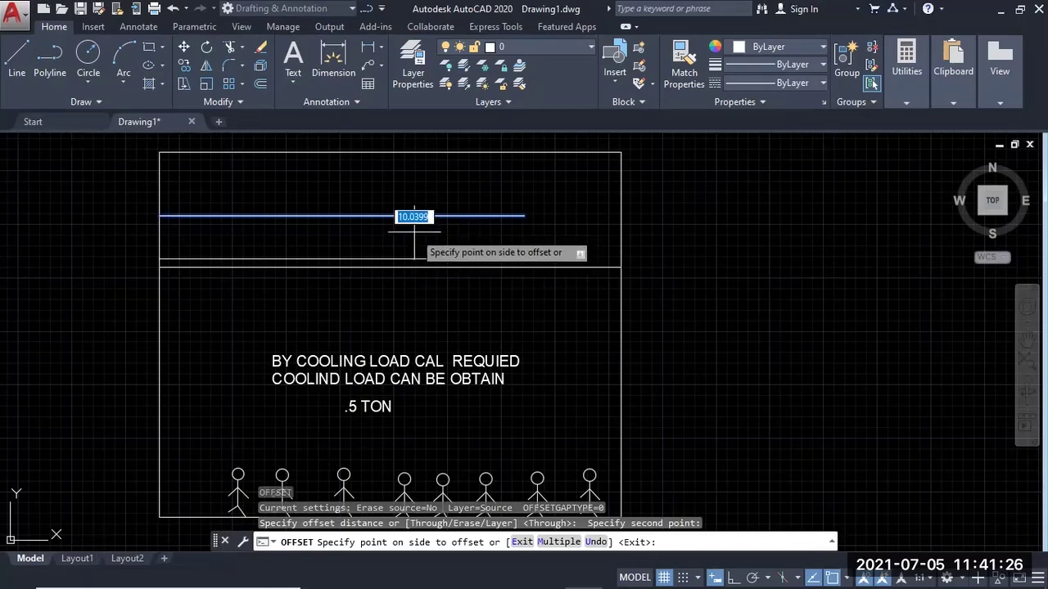
# Place the offset copy of the duct line just below the original
pyautogui.click(496, 253)
pyautogui.press('Escape')
pyautogui.scroll(2, 472, 265)
pyautogui.moveTo(306, 236)
pyautogui.mouseDown(button='middle')
pyautogui.moveTo(356, 269)
pyautogui.moveTo(462, 289)
pyautogui.mouseUp(button='middle')
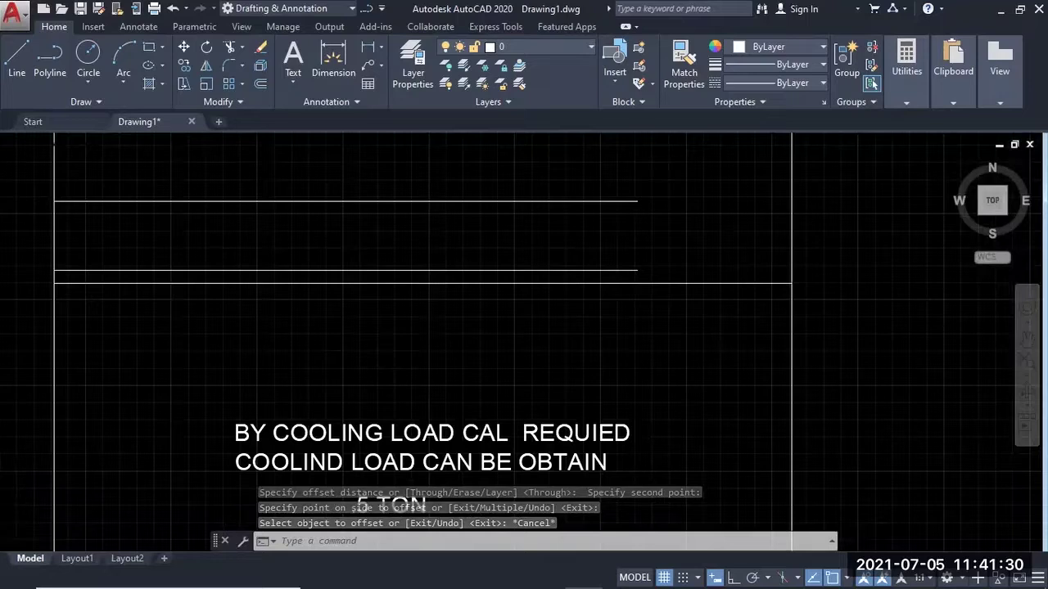
pyautogui.scroll(-1, 381, 306)
# Break a gap into the lower duct line with BR
pyautogui.write('BR')
pyautogui.press('Return')
pyautogui.click(368, 295)
pyautogui.click(427, 295)
# Undo the break so the line is continuous again
pyautogui.scroll(2, 402, 296)
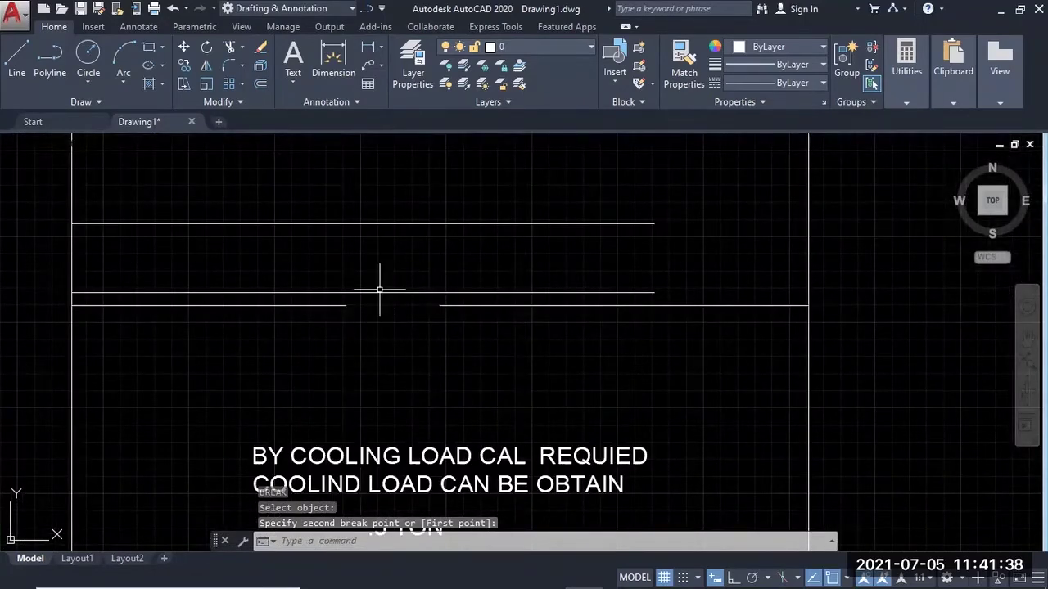
pyautogui.scroll(-2, 379, 290)
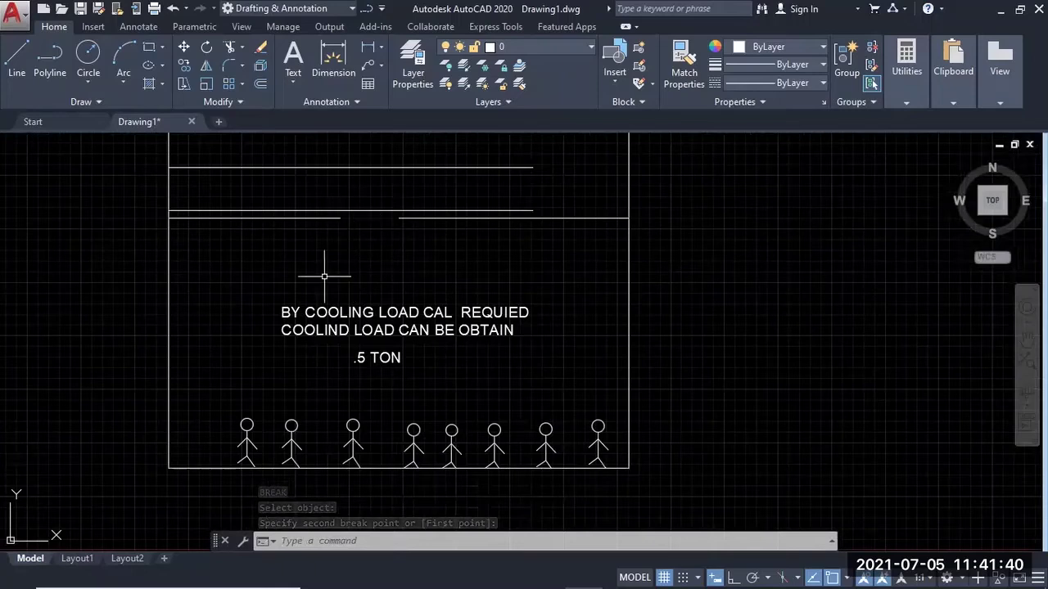
pyautogui.moveTo(280, 300)
pyautogui.mouseDown(button='middle')
pyautogui.moveTo(363, 270)
pyautogui.moveTo(376, 301)
pyautogui.mouseUp(button='middle')
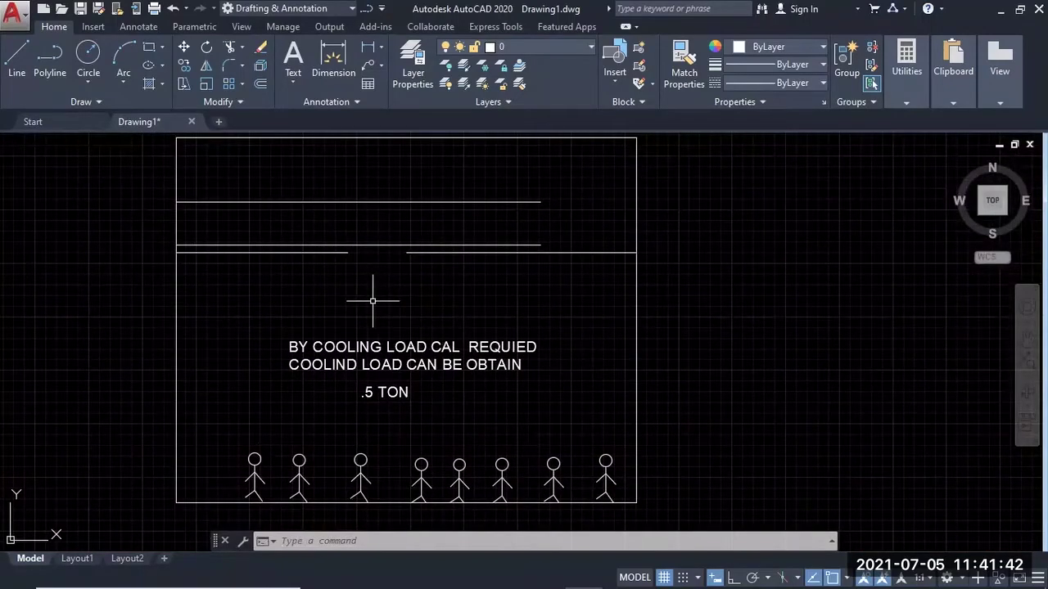
pyautogui.moveTo(352, 259); pyautogui.dragTo(371, 302, button='middle')
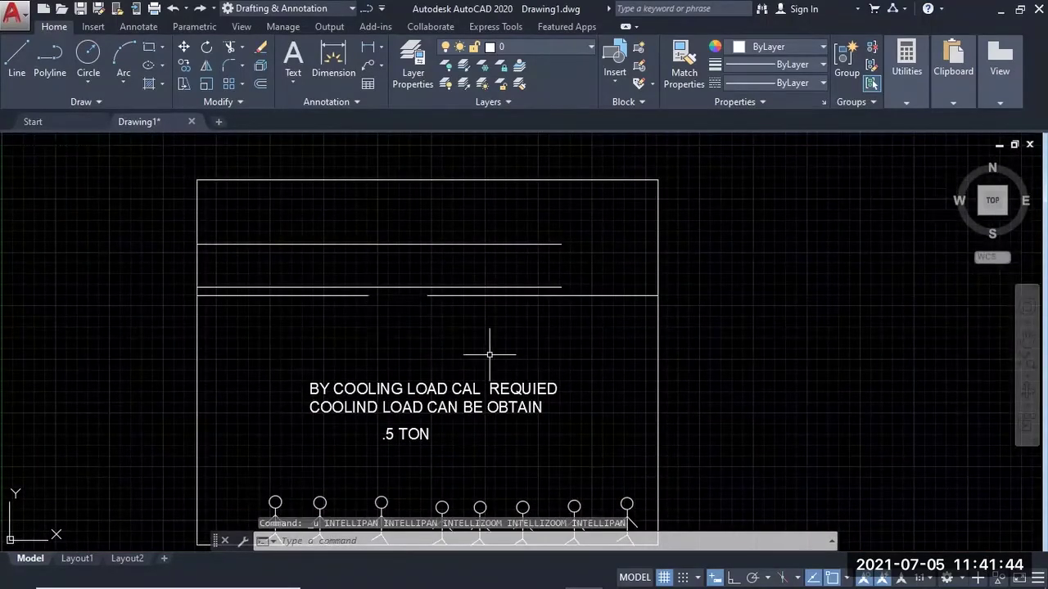
pyautogui.hotkey('ctrl', 'z')
# Copy both upper duct lines down from the top line's midpoint, below the divider line
pyautogui.click(385, 225)
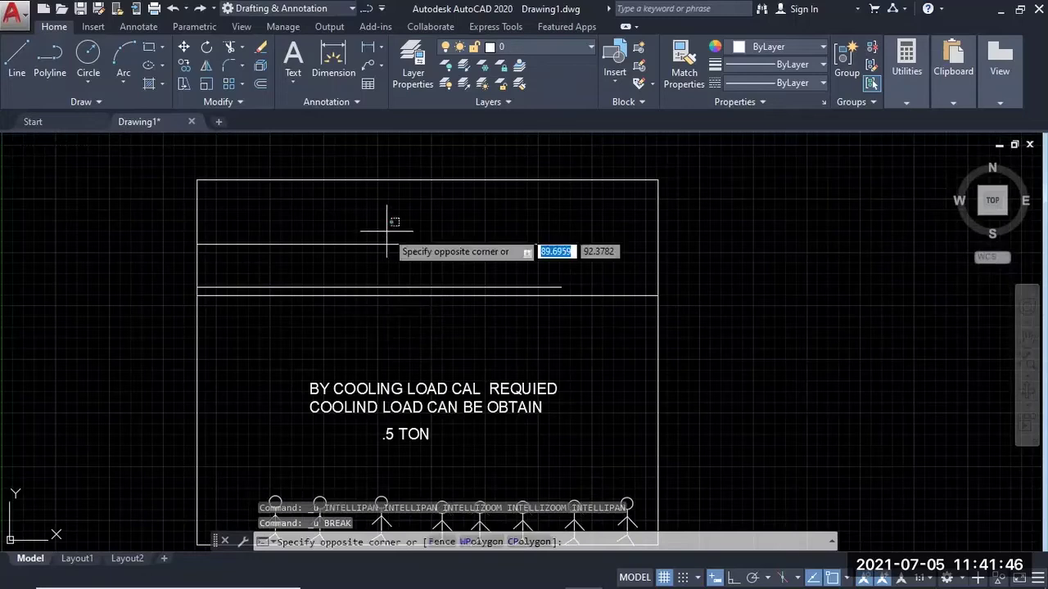
pyautogui.click(360, 288)
pyautogui.moveTo(421, 339); pyautogui.dragTo(407, 309, button='middle')
pyautogui.write('co')
pyautogui.press('Return')
pyautogui.click(361, 214)
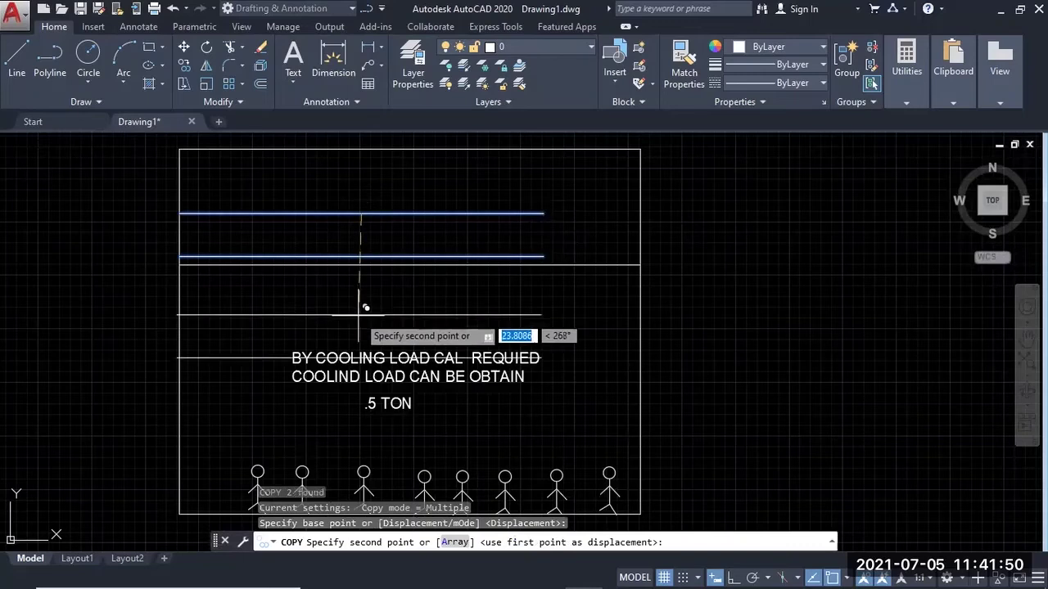
pyautogui.click(361, 292)
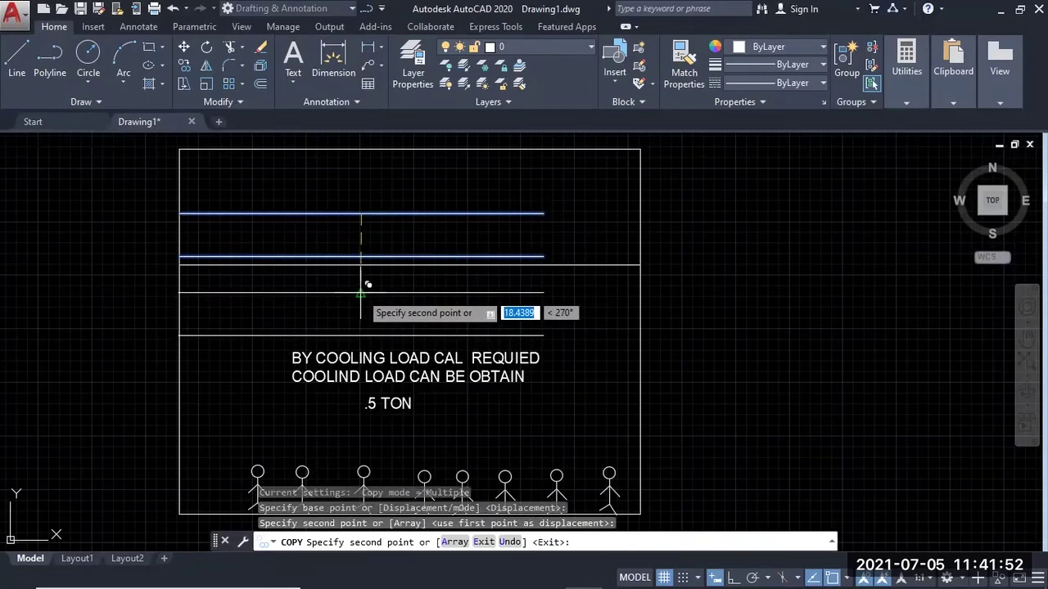
pyautogui.press('Escape')
pyautogui.moveTo(448, 358); pyautogui.dragTo(483, 320, button='middle')
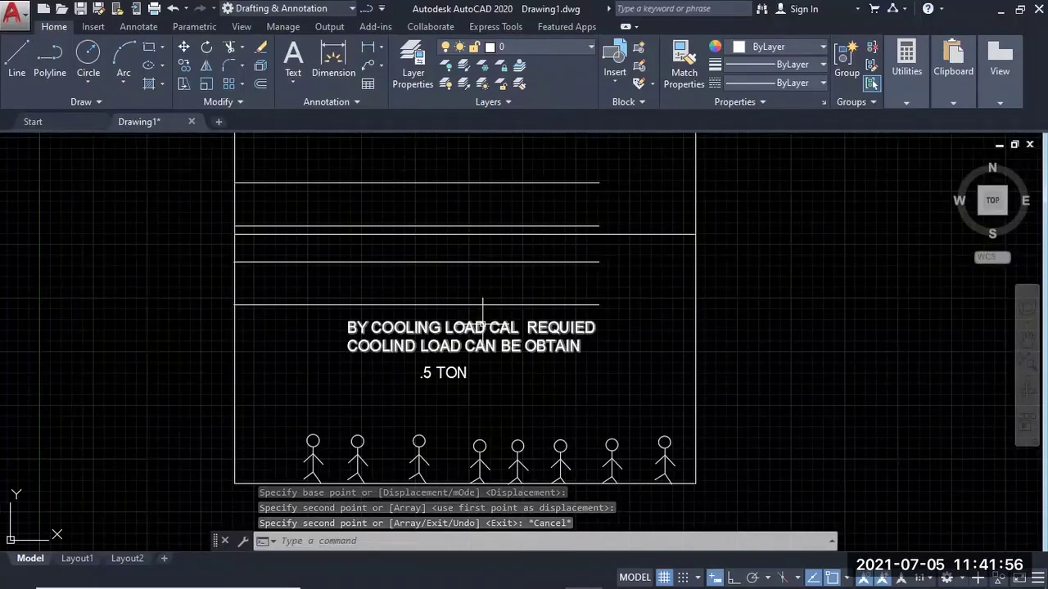
pyautogui.moveTo(430, 347); pyautogui.dragTo(373, 376, button='middle')
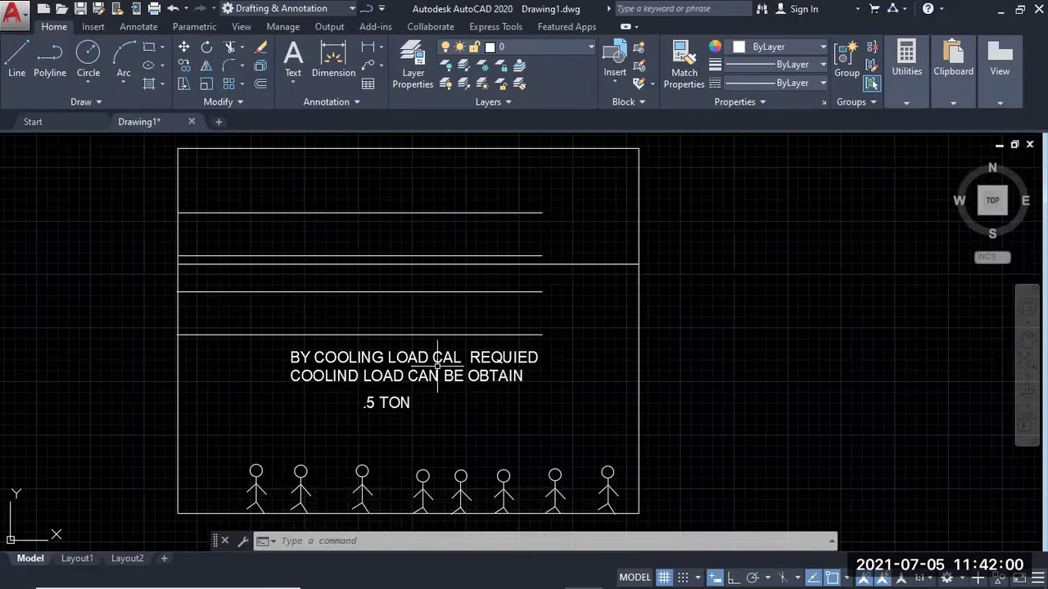
# Erase the two copied lower duct lines
pyautogui.moveTo(488, 382); pyautogui.dragTo(468, 361, button='middle')
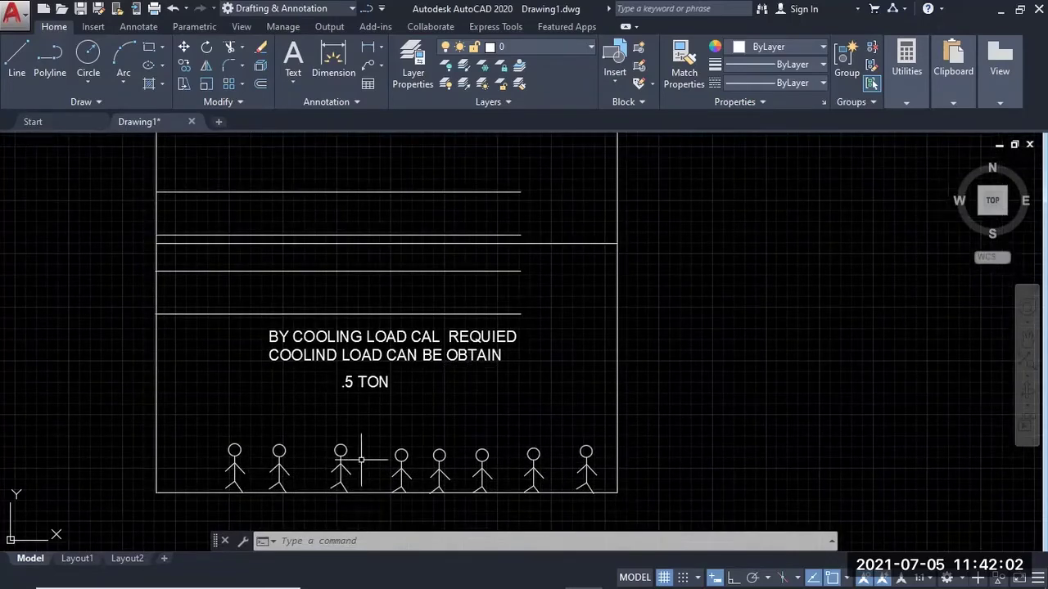
pyautogui.click(330, 321)
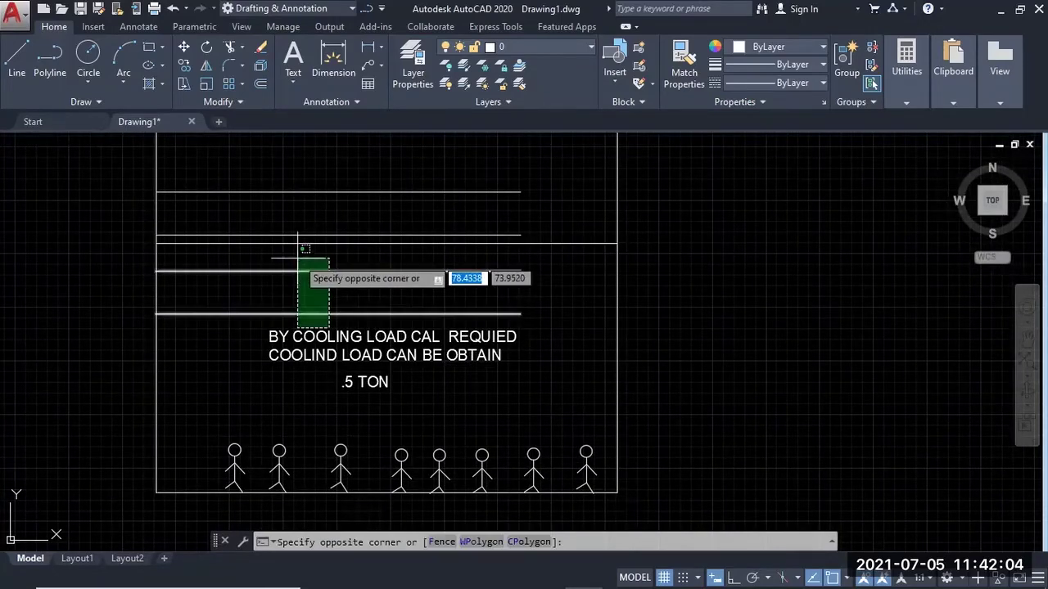
pyautogui.click(301, 252)
pyautogui.press('Delete')
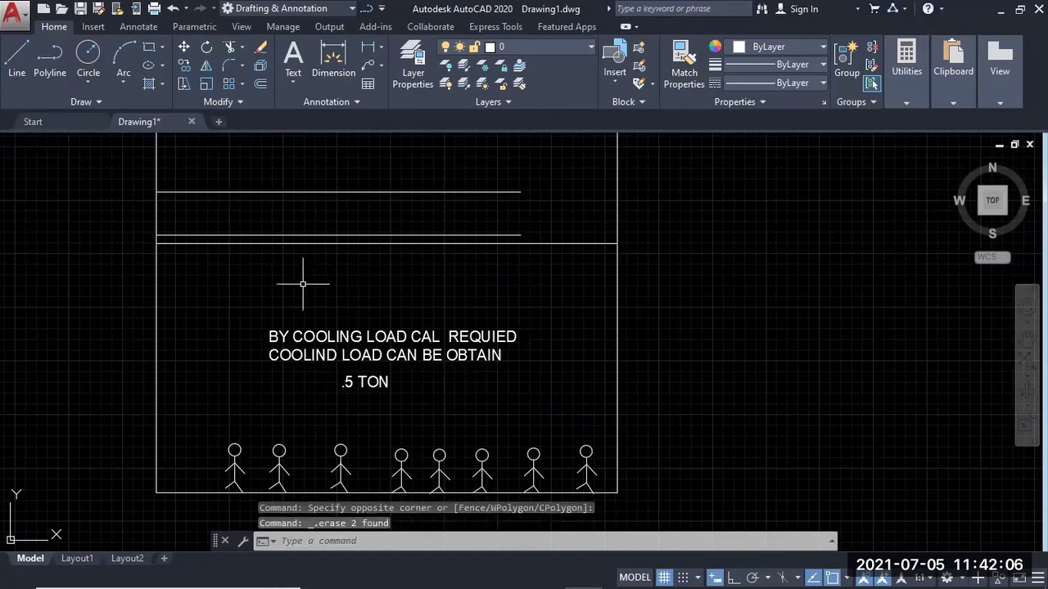
# Change the full-width dividing line's colour to red
pyautogui.click(295, 242)
pyautogui.moveTo(384, 303); pyautogui.dragTo(286, 346, button='middle')
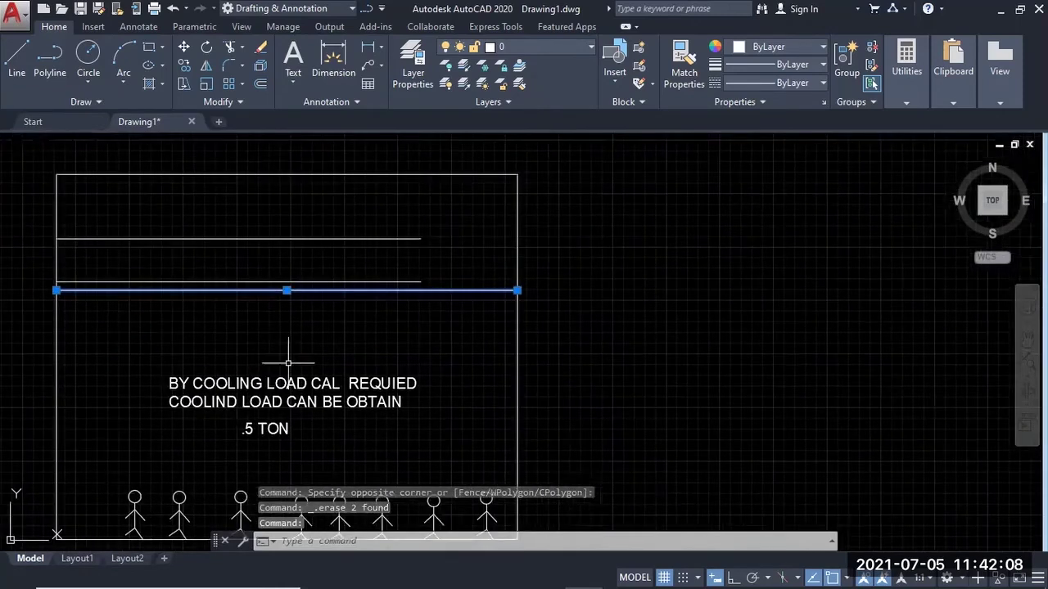
pyautogui.click(754, 48)
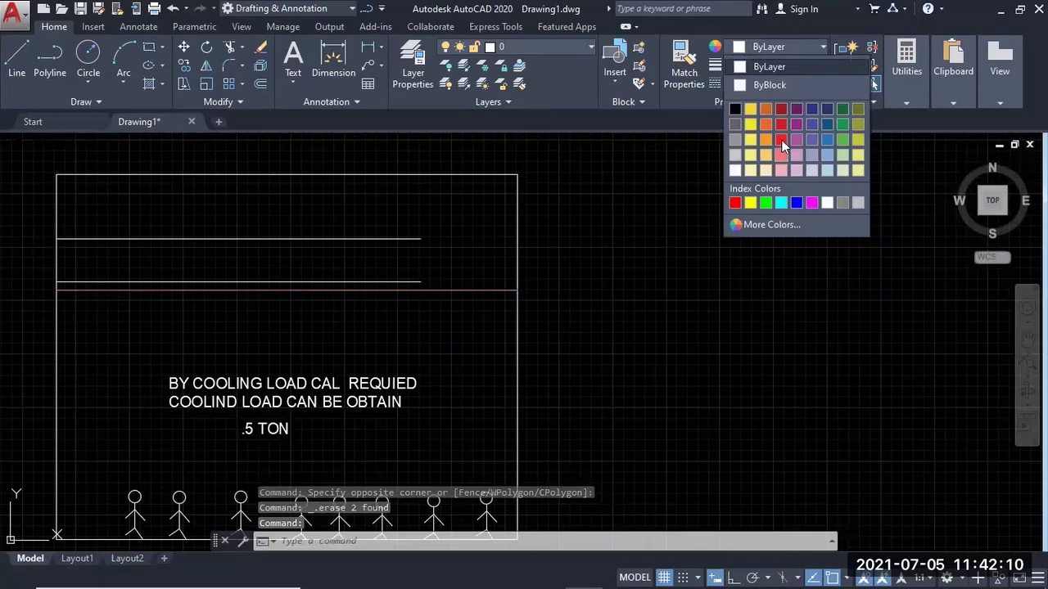
pyautogui.click(782, 141)
pyautogui.press('Escape')
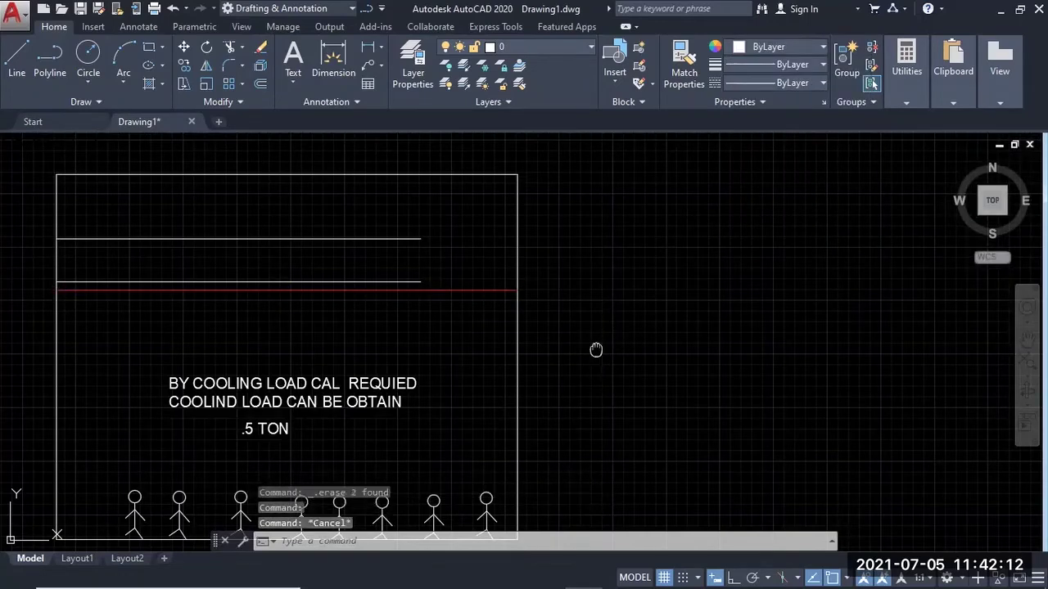
pyautogui.moveTo(596, 351); pyautogui.dragTo(650, 307, button='middle')
pyautogui.moveTo(388, 250); pyautogui.dragTo(416, 285, button='middle')
pyautogui.moveTo(440, 335)
pyautogui.mouseDown(button='middle')
pyautogui.moveTo(438, 323)
pyautogui.moveTo(450, 339)
pyautogui.mouseUp(button='middle')
pyautogui.moveTo(454, 355); pyautogui.dragTo(459, 369, button='middle')
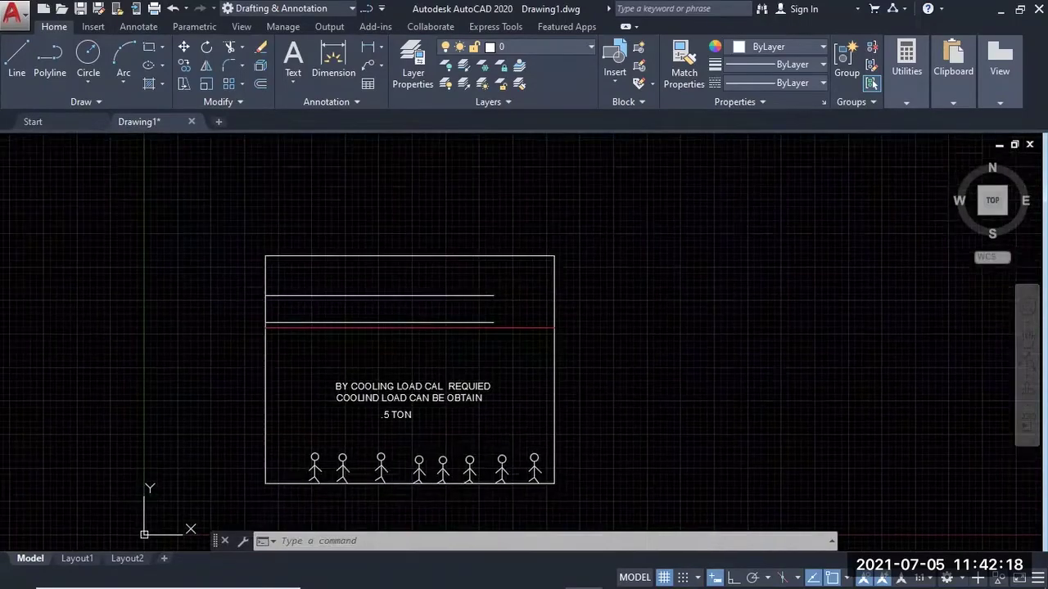
# Copy the entire room, its eight stick figures, lines and note, stacking the copy directly on top
pyautogui.click(576, 447)
pyautogui.click(274, 489)
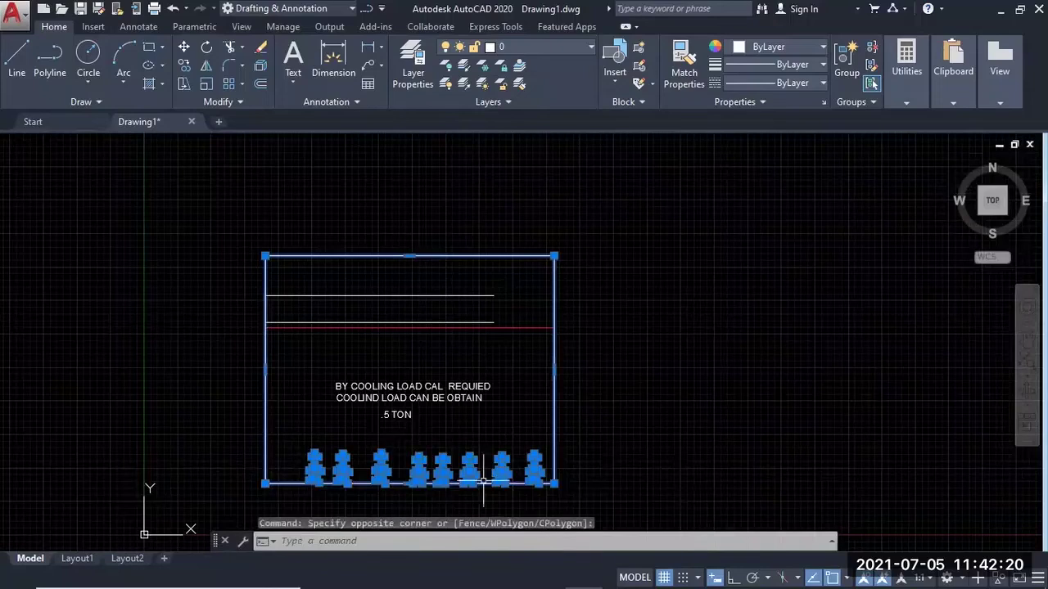
pyautogui.write('CO')
pyautogui.press('Return')
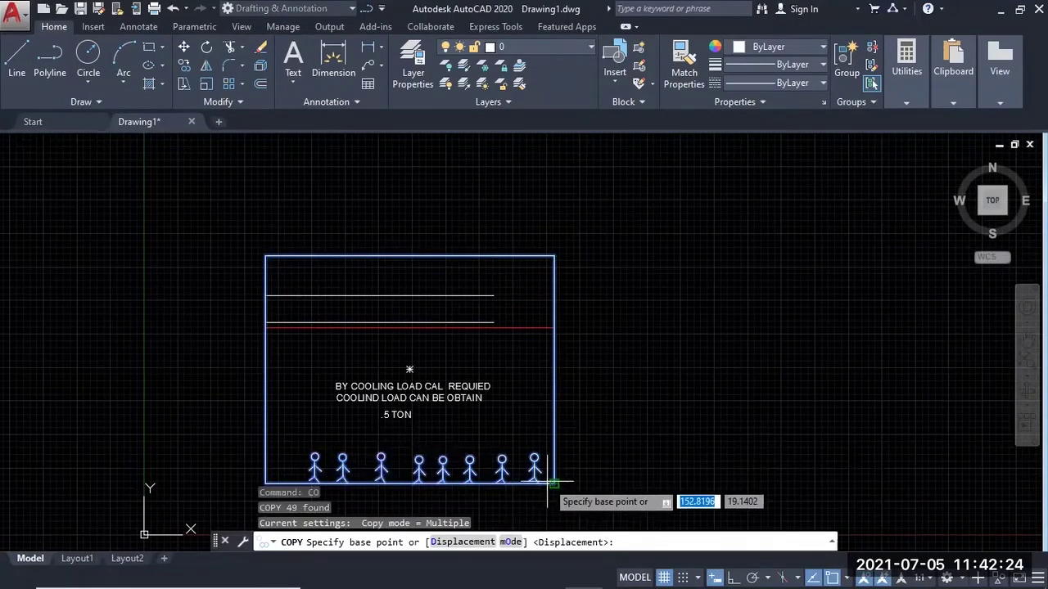
pyautogui.click(554, 255)
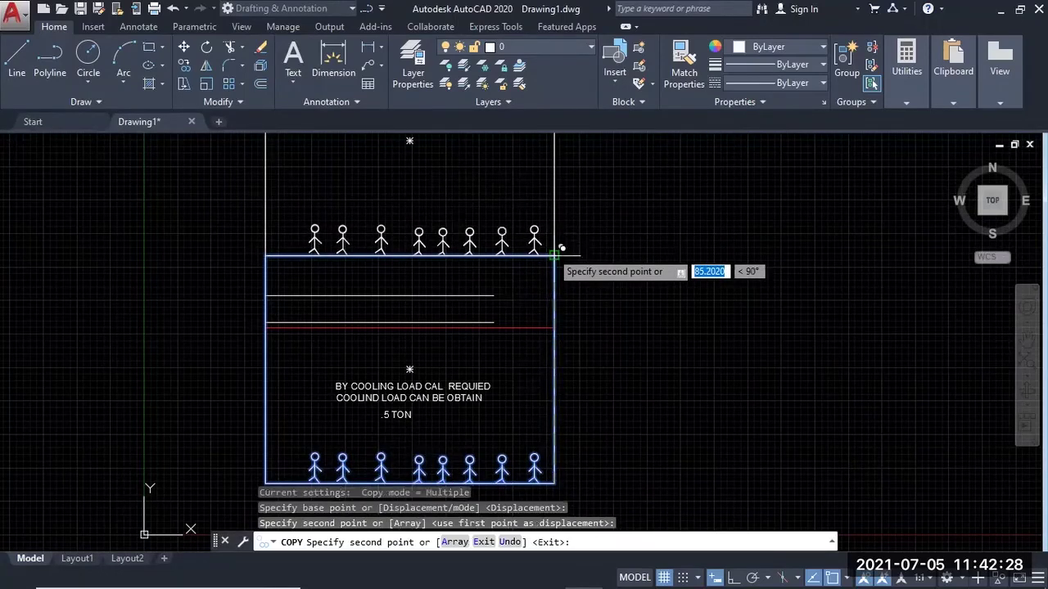
pyautogui.press('Escape')
pyautogui.scroll(-5, 523, 320)
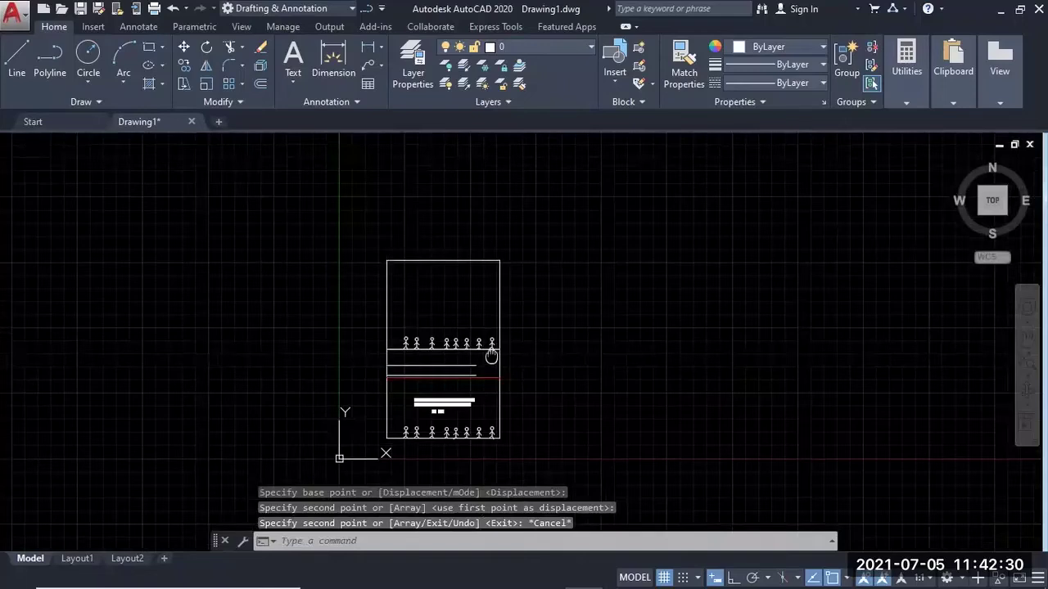
pyautogui.scroll(2, 491, 356)
pyautogui.scroll(2, 473, 301)
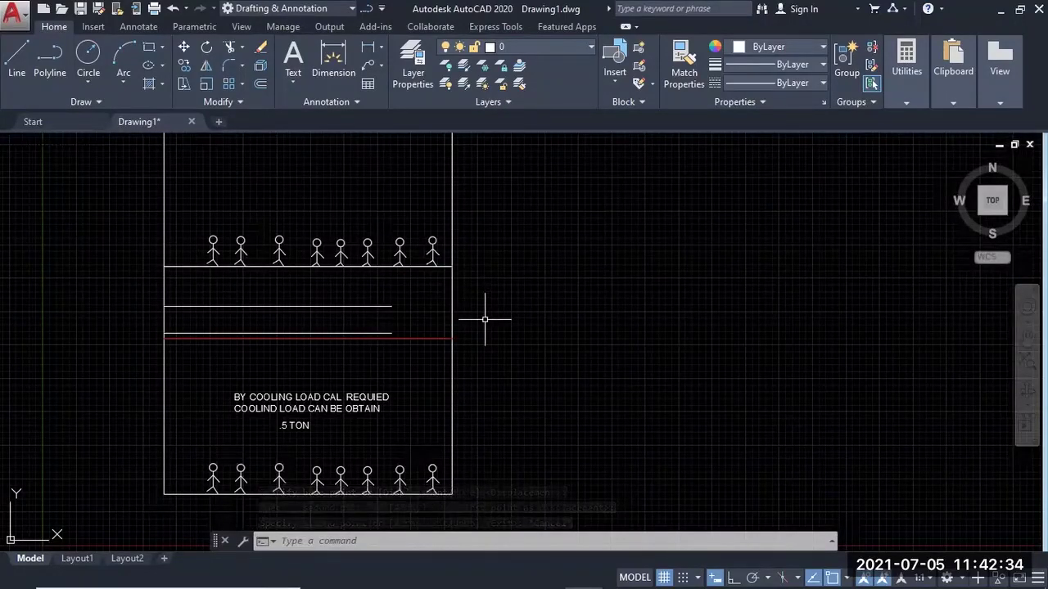
# Dimension the 26.9302 vertical gap from the room's top-right corner to the red divider's right end
pyautogui.write('DIMLI')
pyautogui.press('Return')
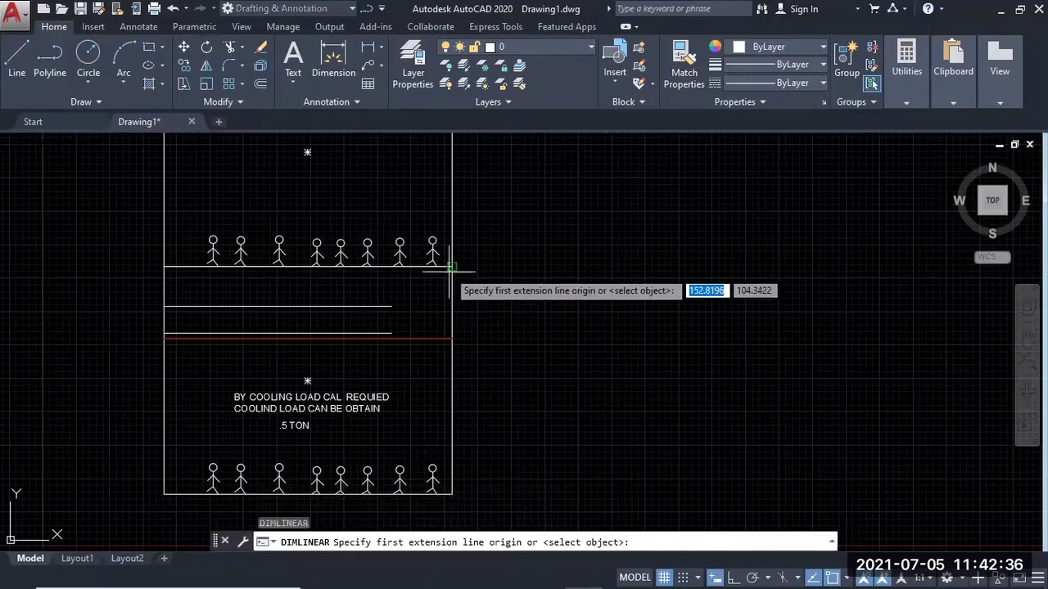
pyautogui.click(452, 267)
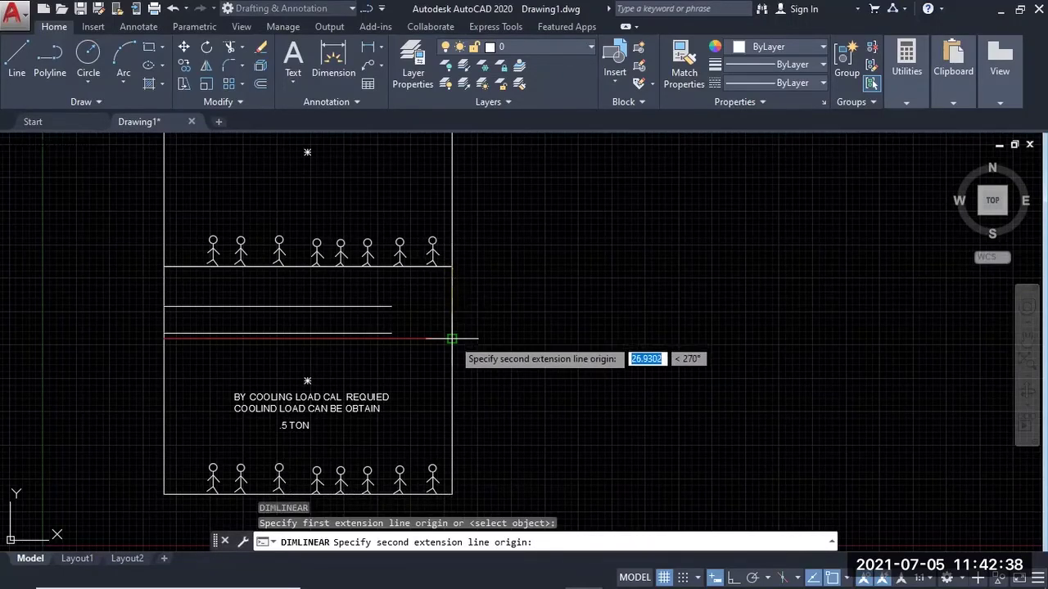
pyautogui.click(452, 339)
pyautogui.click(564, 327)
pyautogui.scroll(3, 564, 326)
pyautogui.moveTo(636, 335); pyautogui.dragTo(587, 276, button='middle')
pyautogui.scroll(-1, 636, 276)
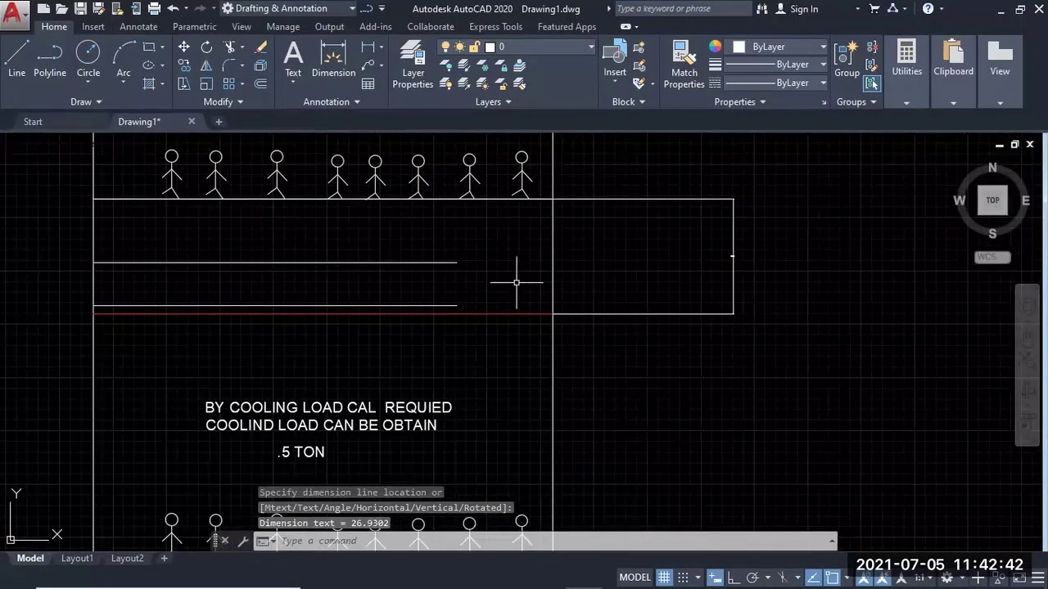